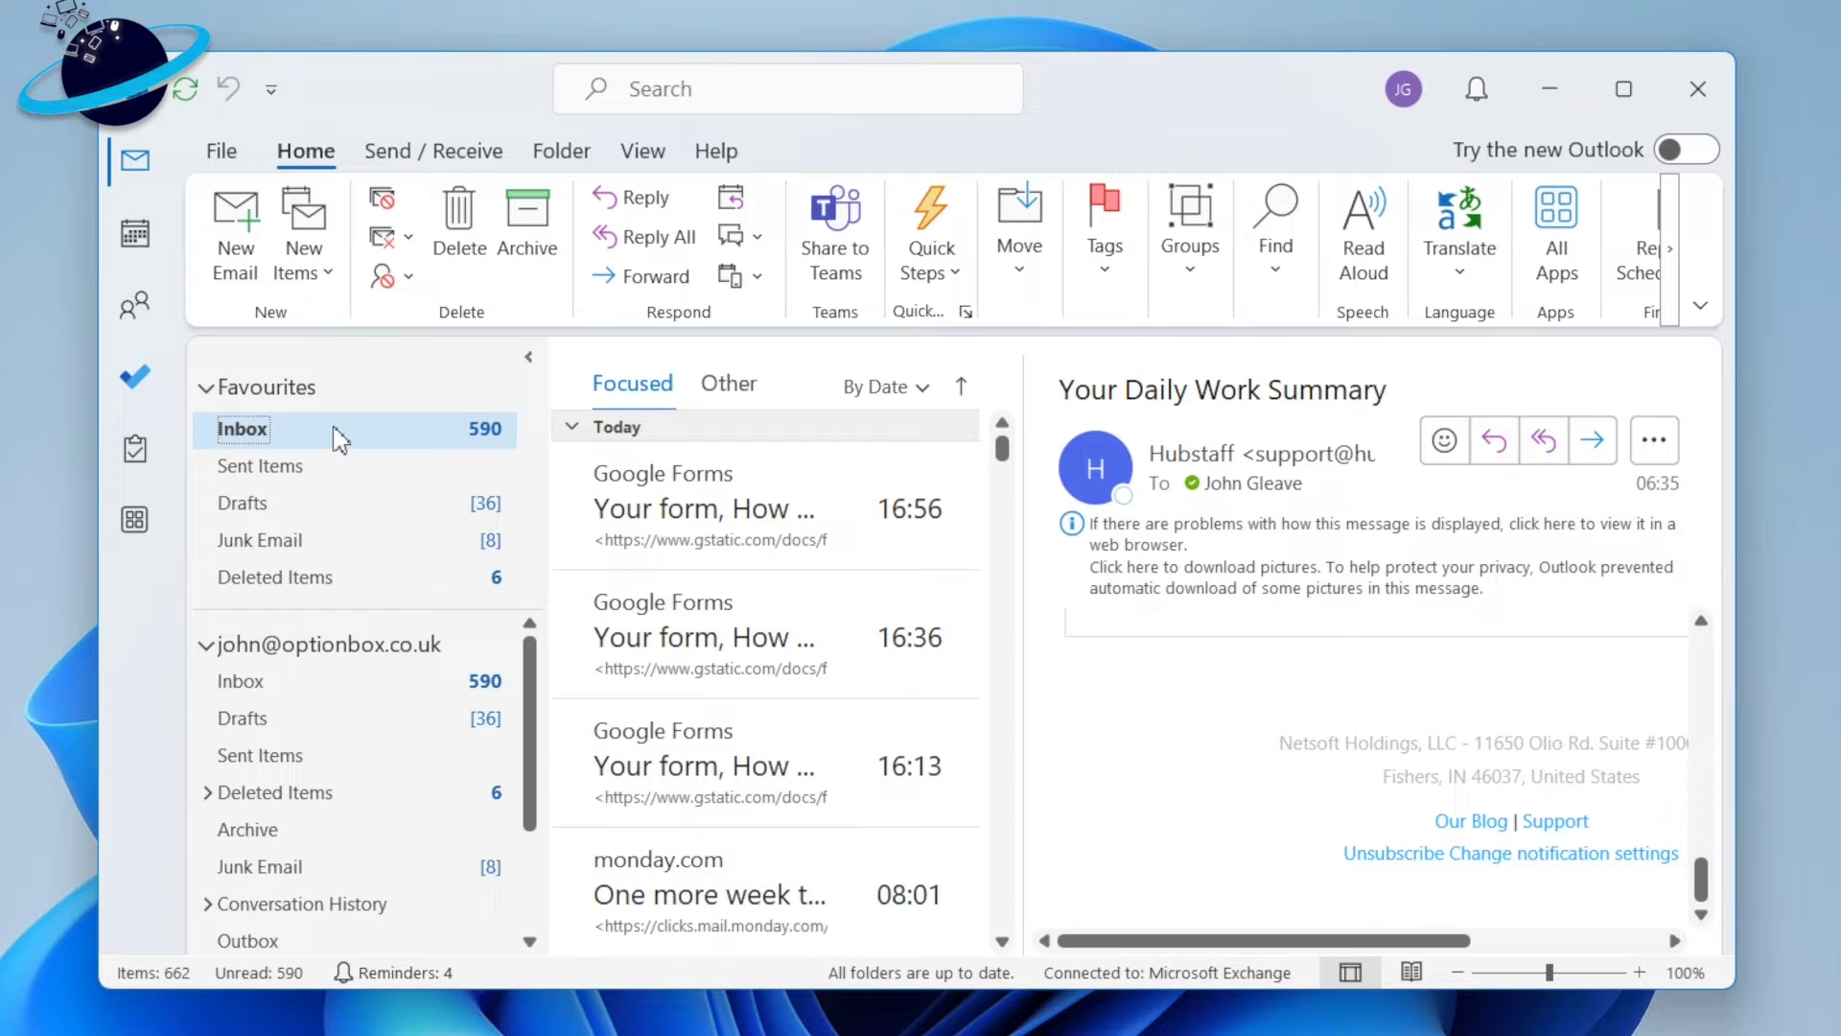
- Switch the inbox arrangement from By Date to Arrange by Attachments
left_click(909, 395)
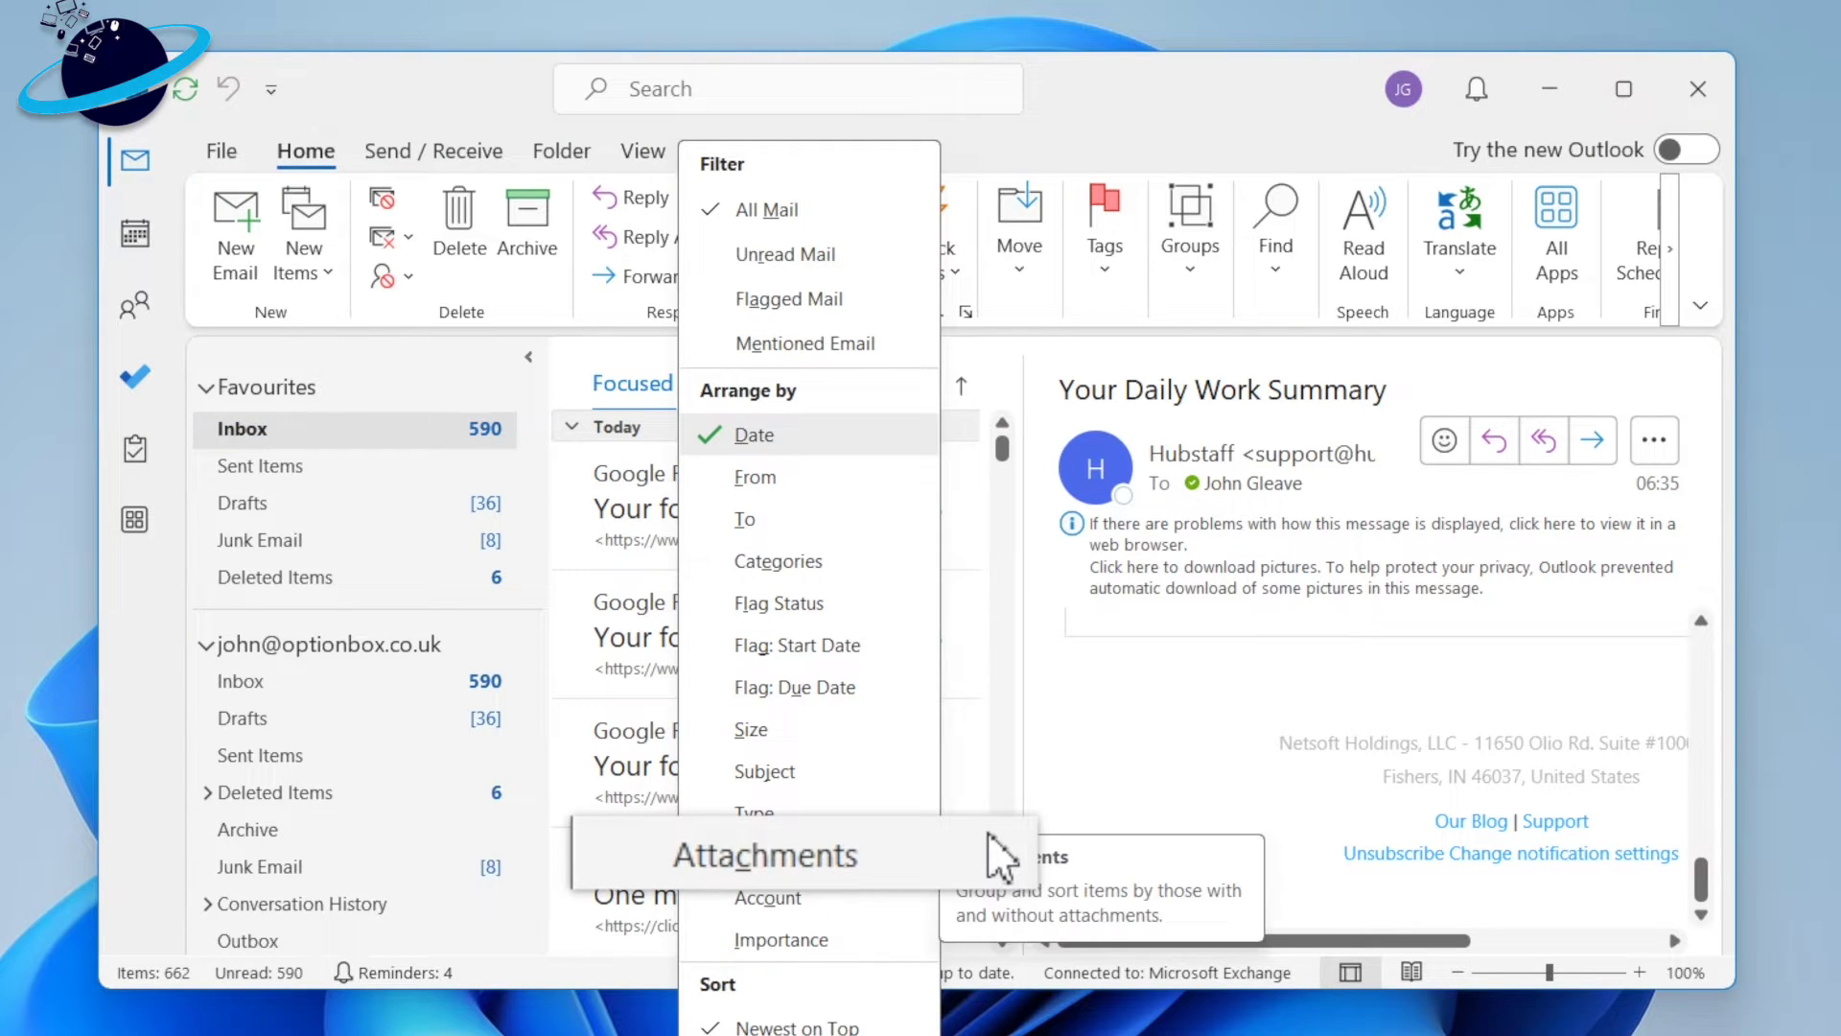
left_click(913, 855)
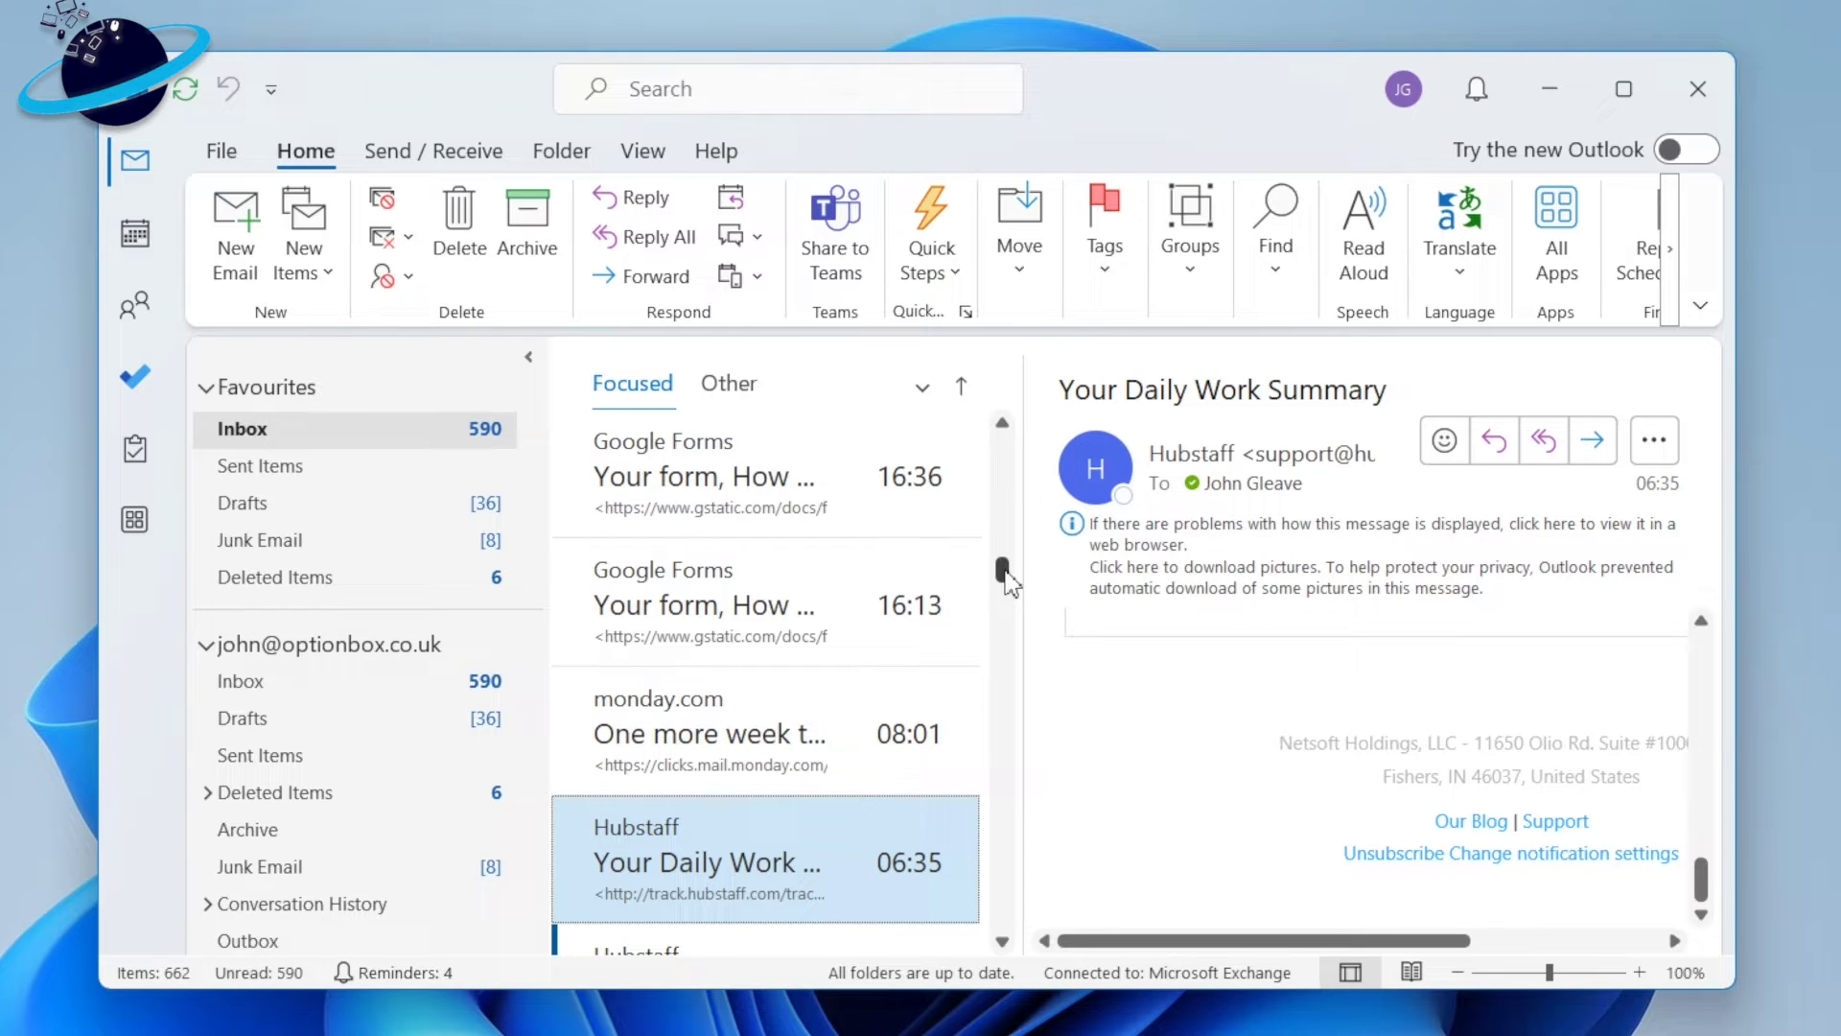
left_click_drag(1003, 573, 1003, 443)
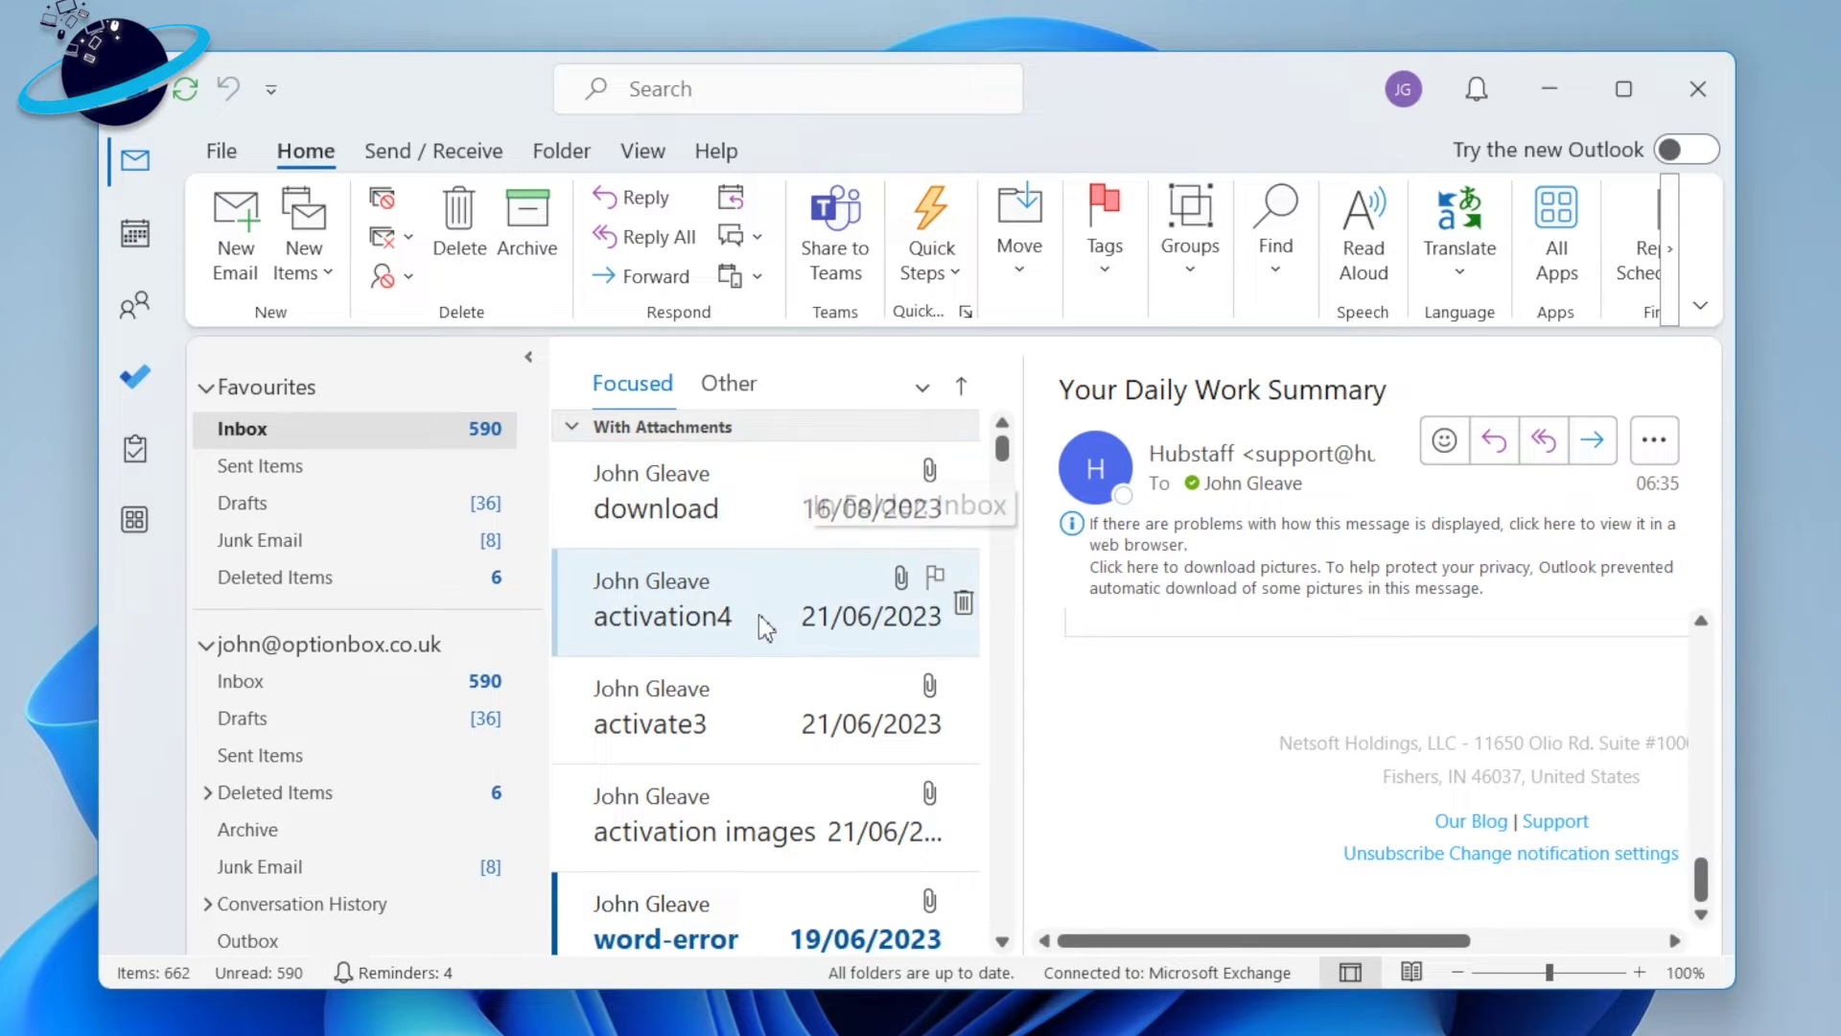
- Open activate3, cancel Save As for activate3.png, then select the activation images email
left_click(772, 705)
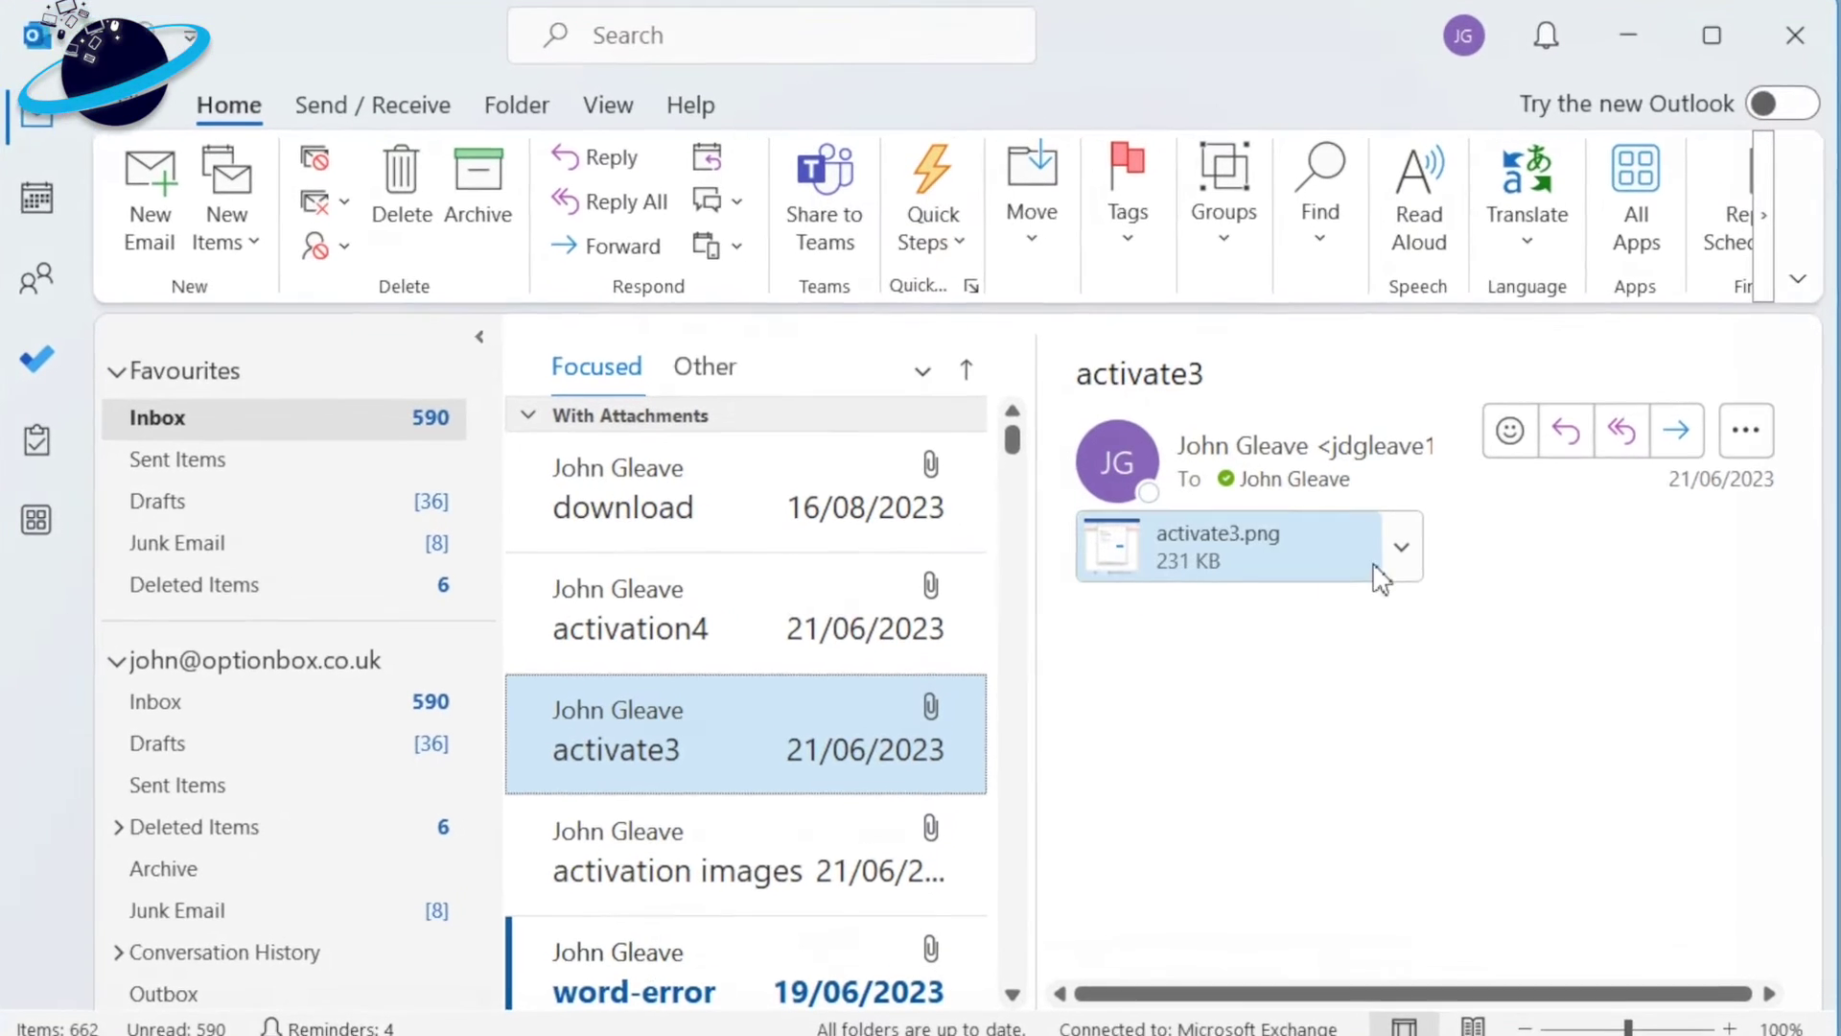
left_click(1432, 553)
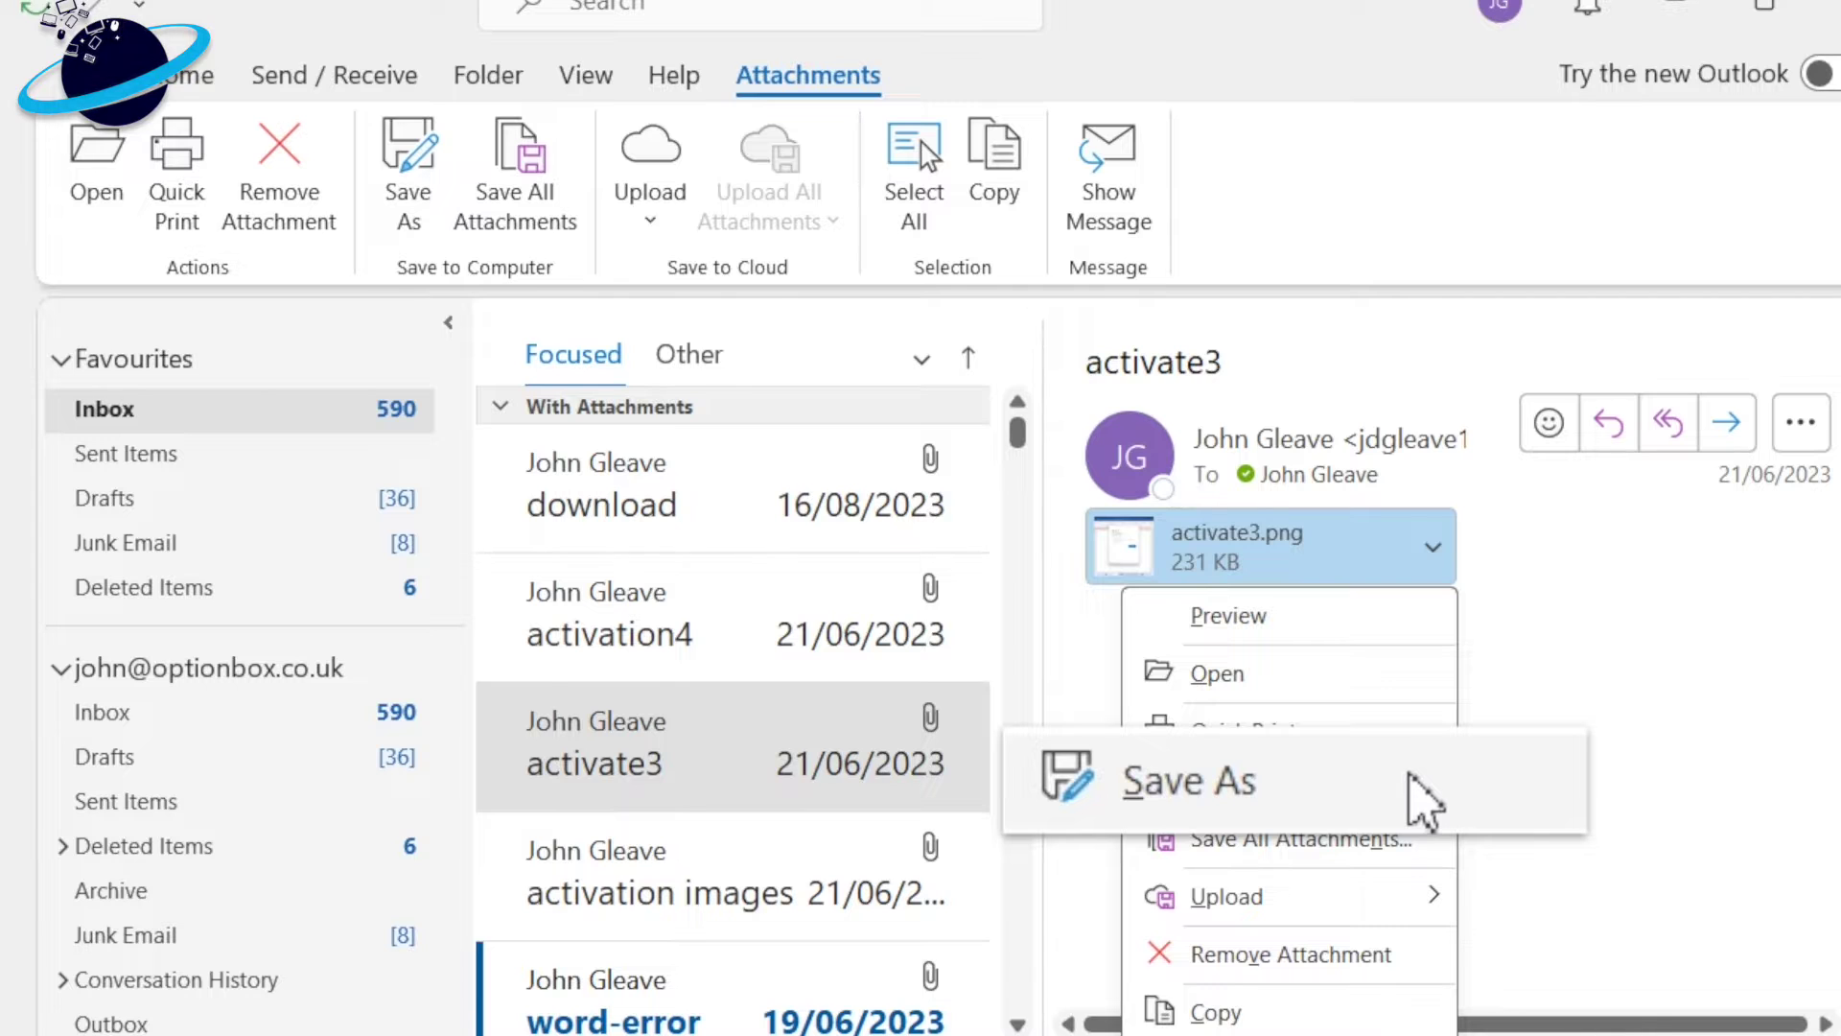
left_click(1417, 784)
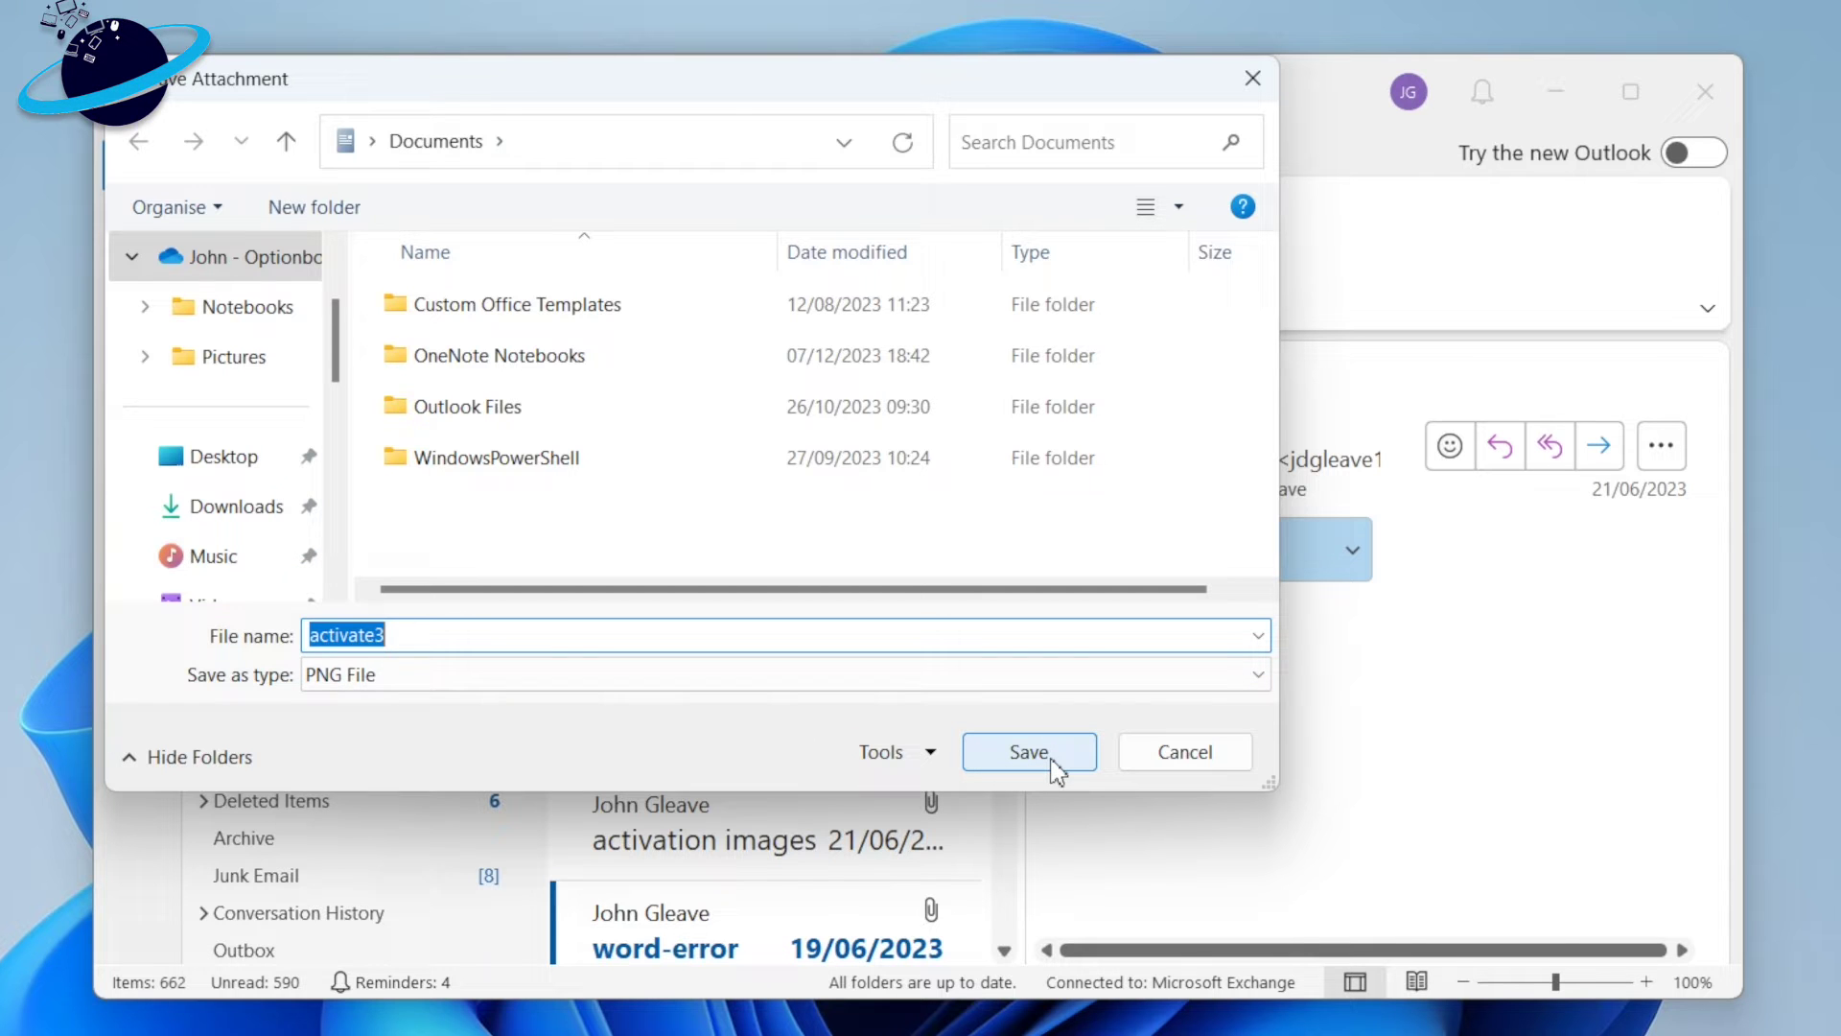
left_click(1184, 753)
left_click(815, 798)
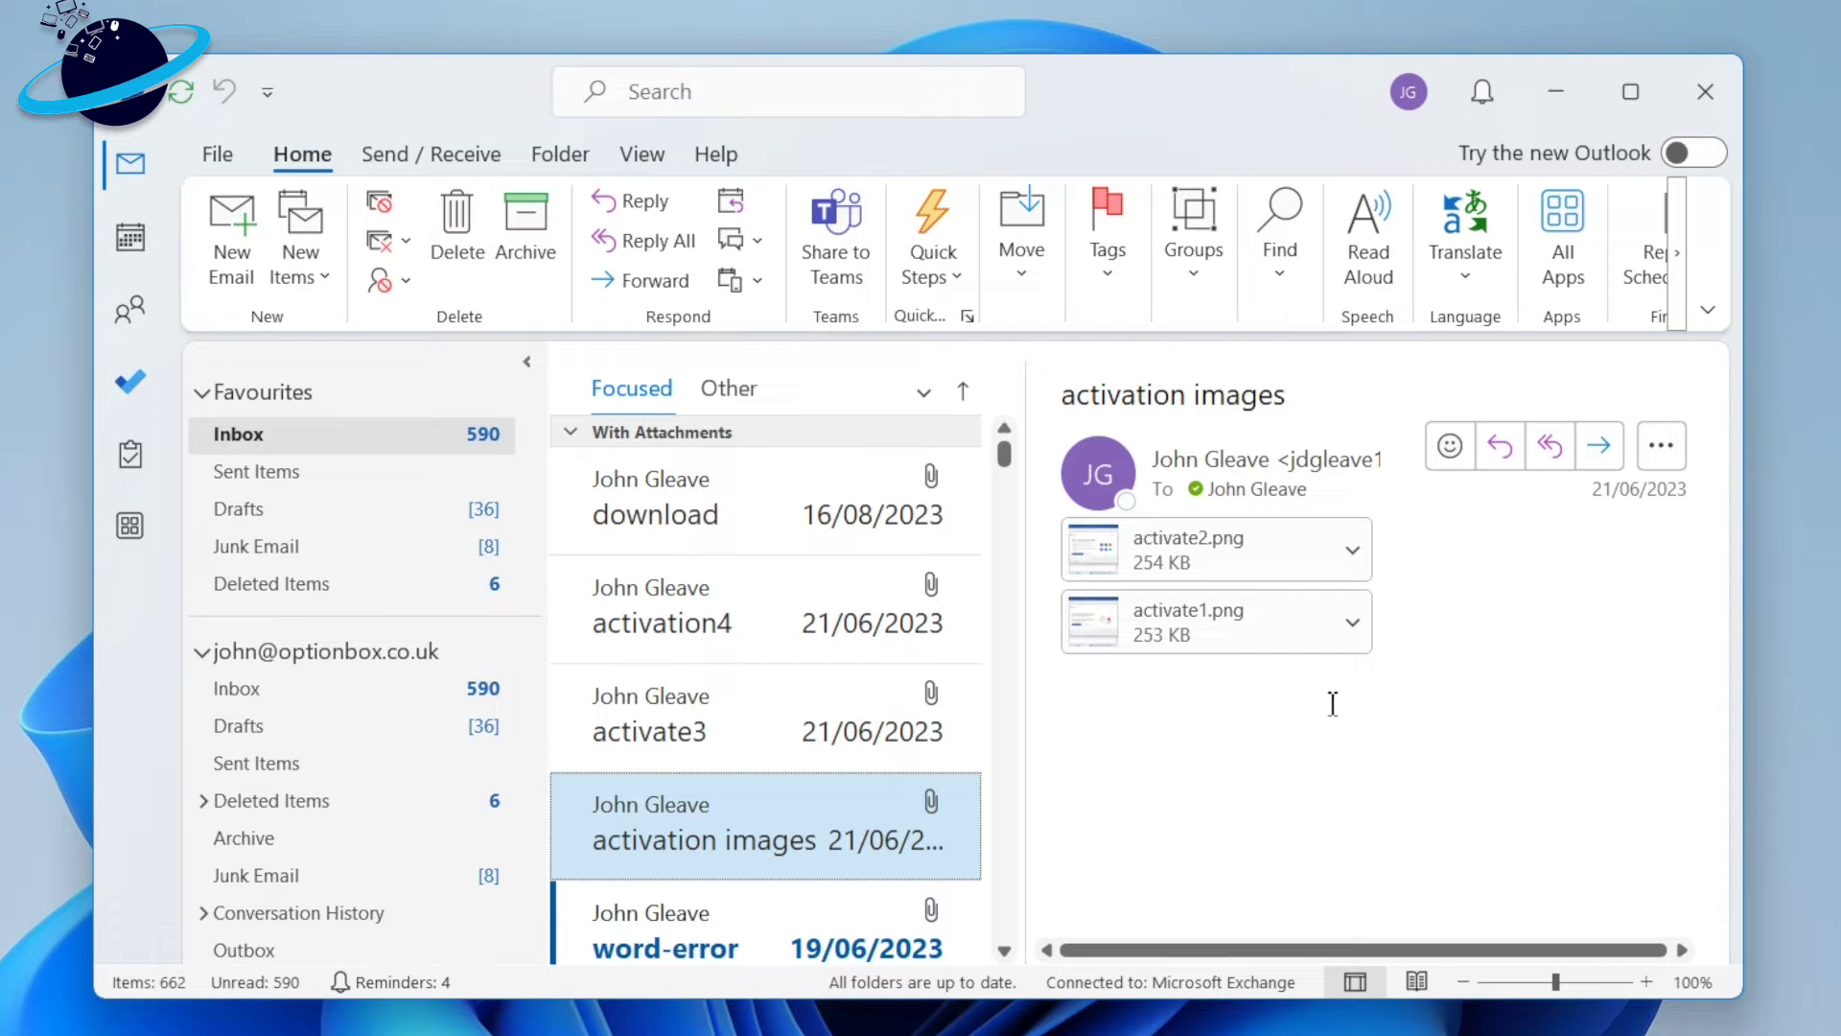
- Save activate1.png and activate2.png together with Save All Attachments
left_click(1354, 622)
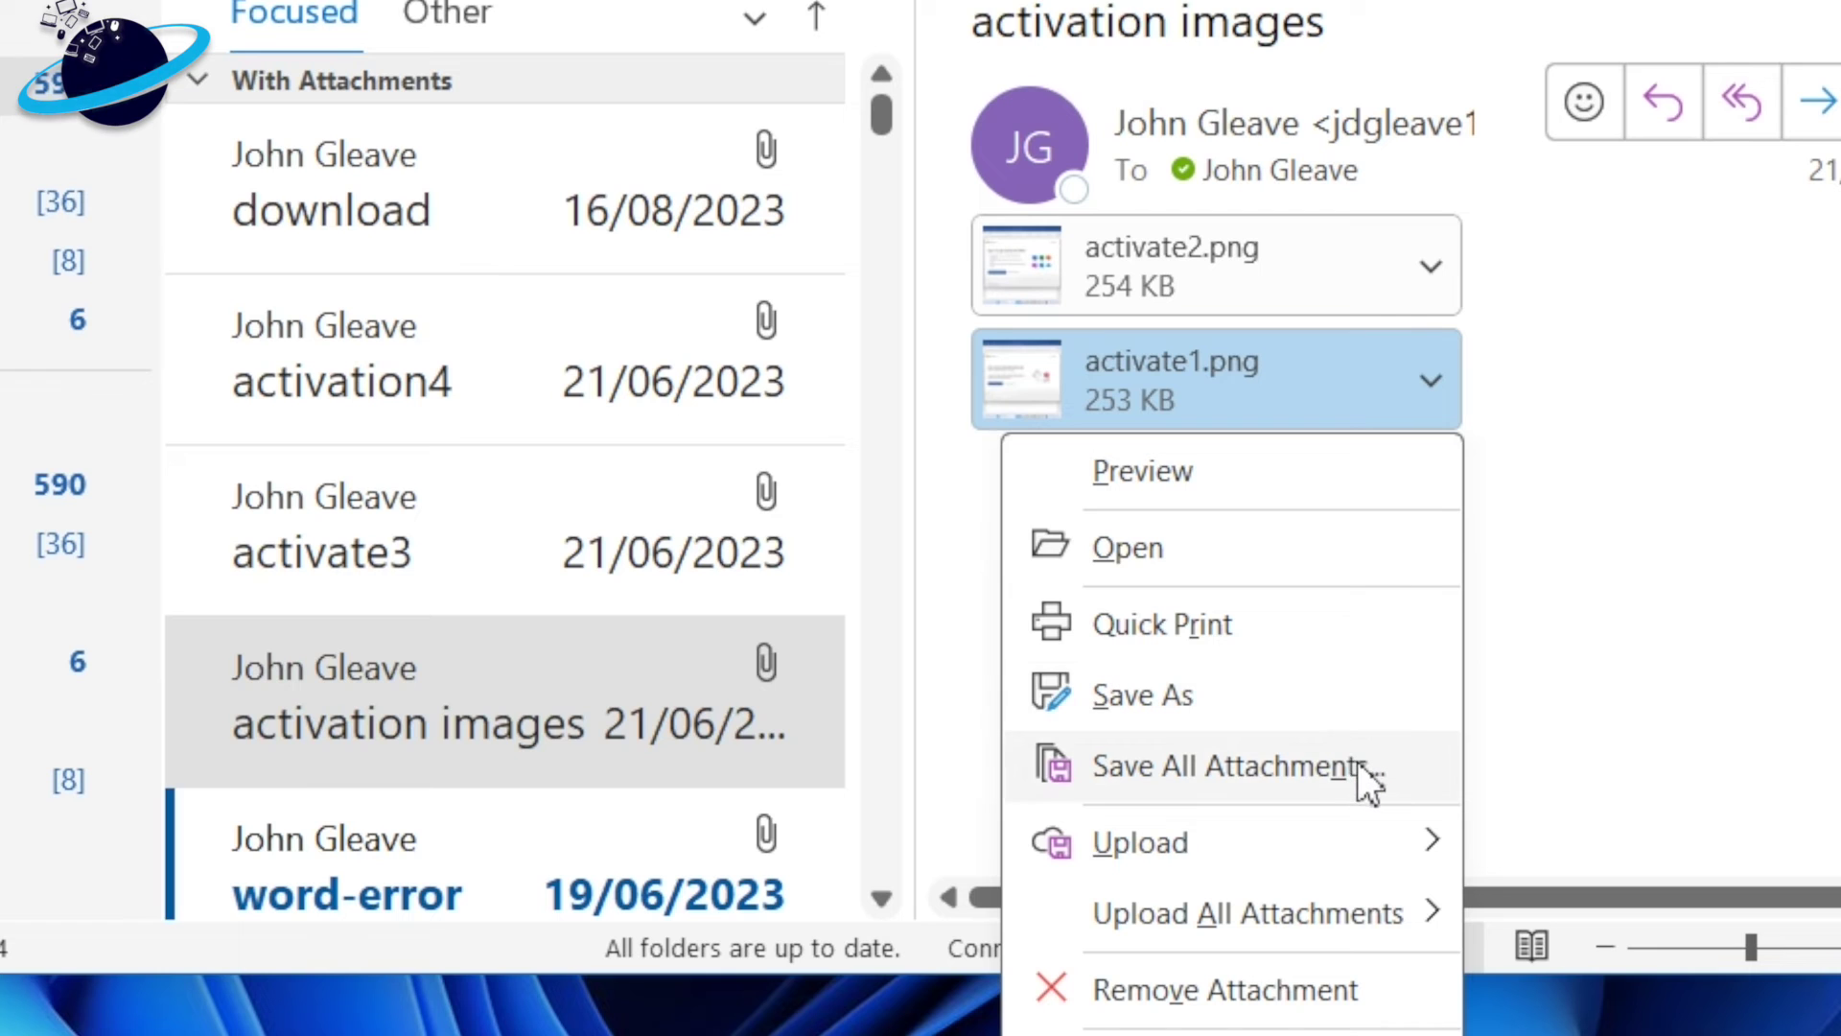
left_click(1356, 765)
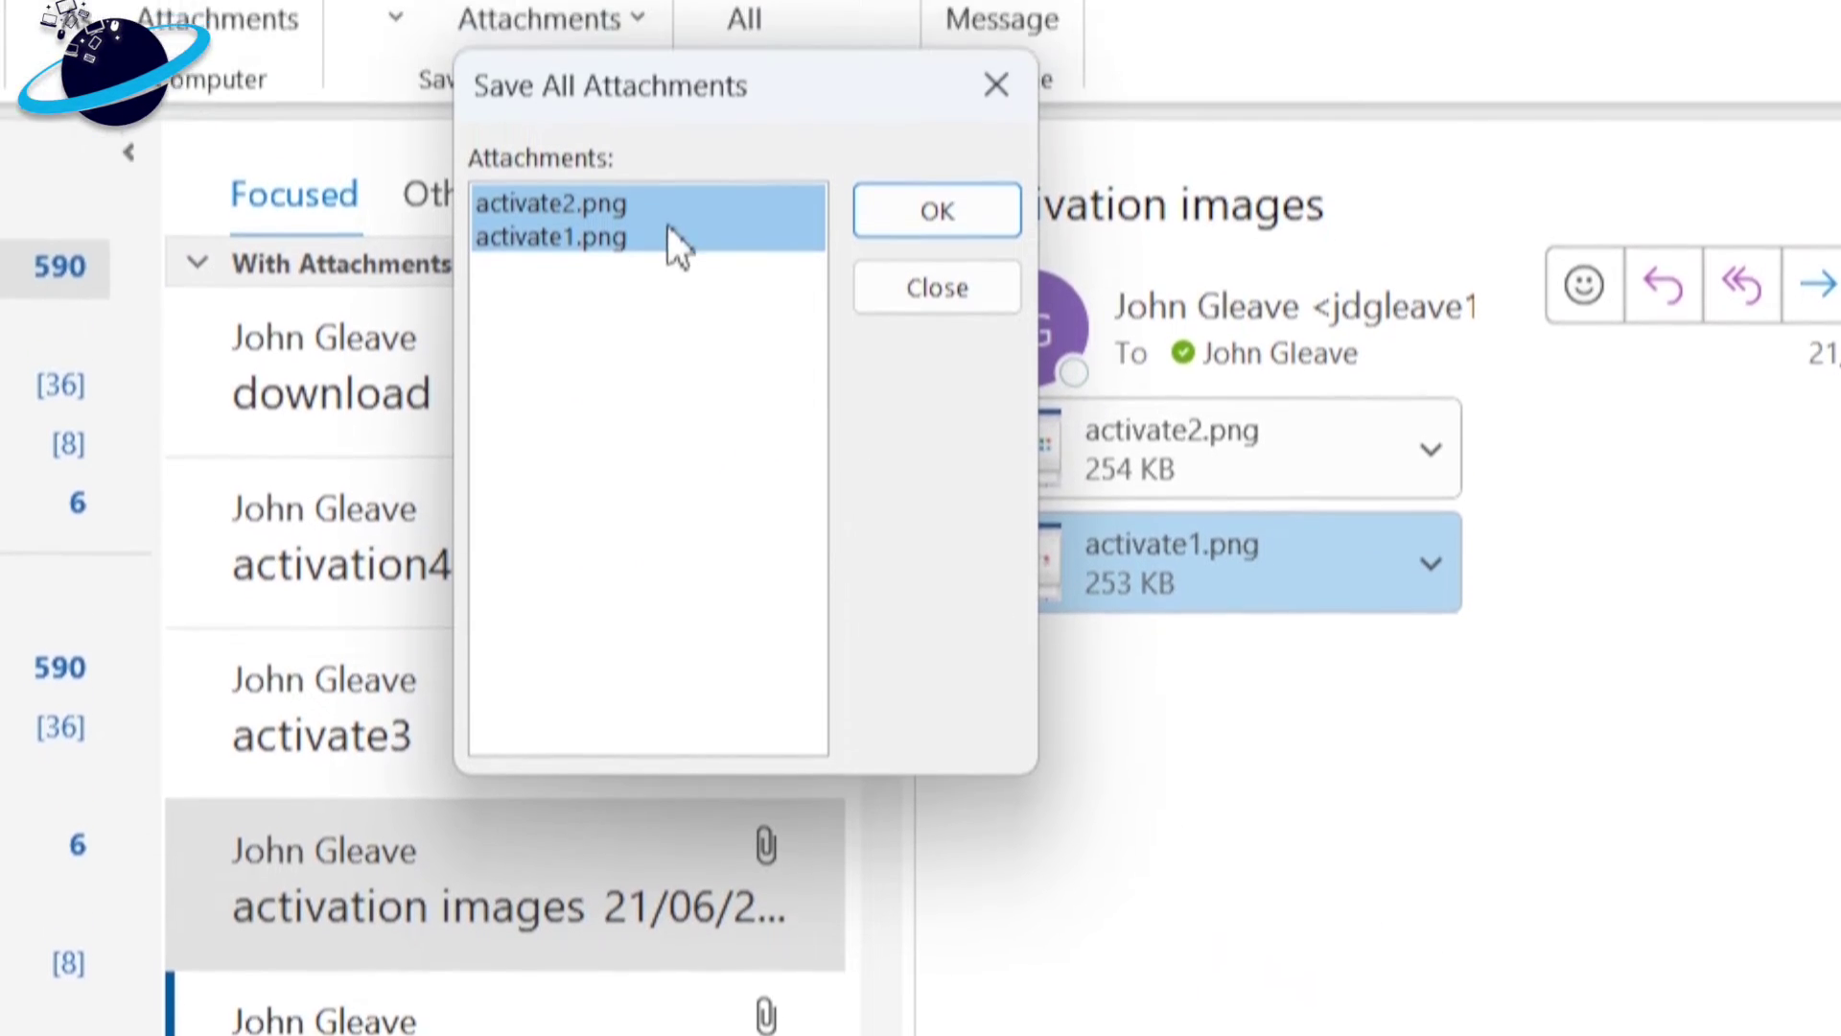
left_click(662, 206)
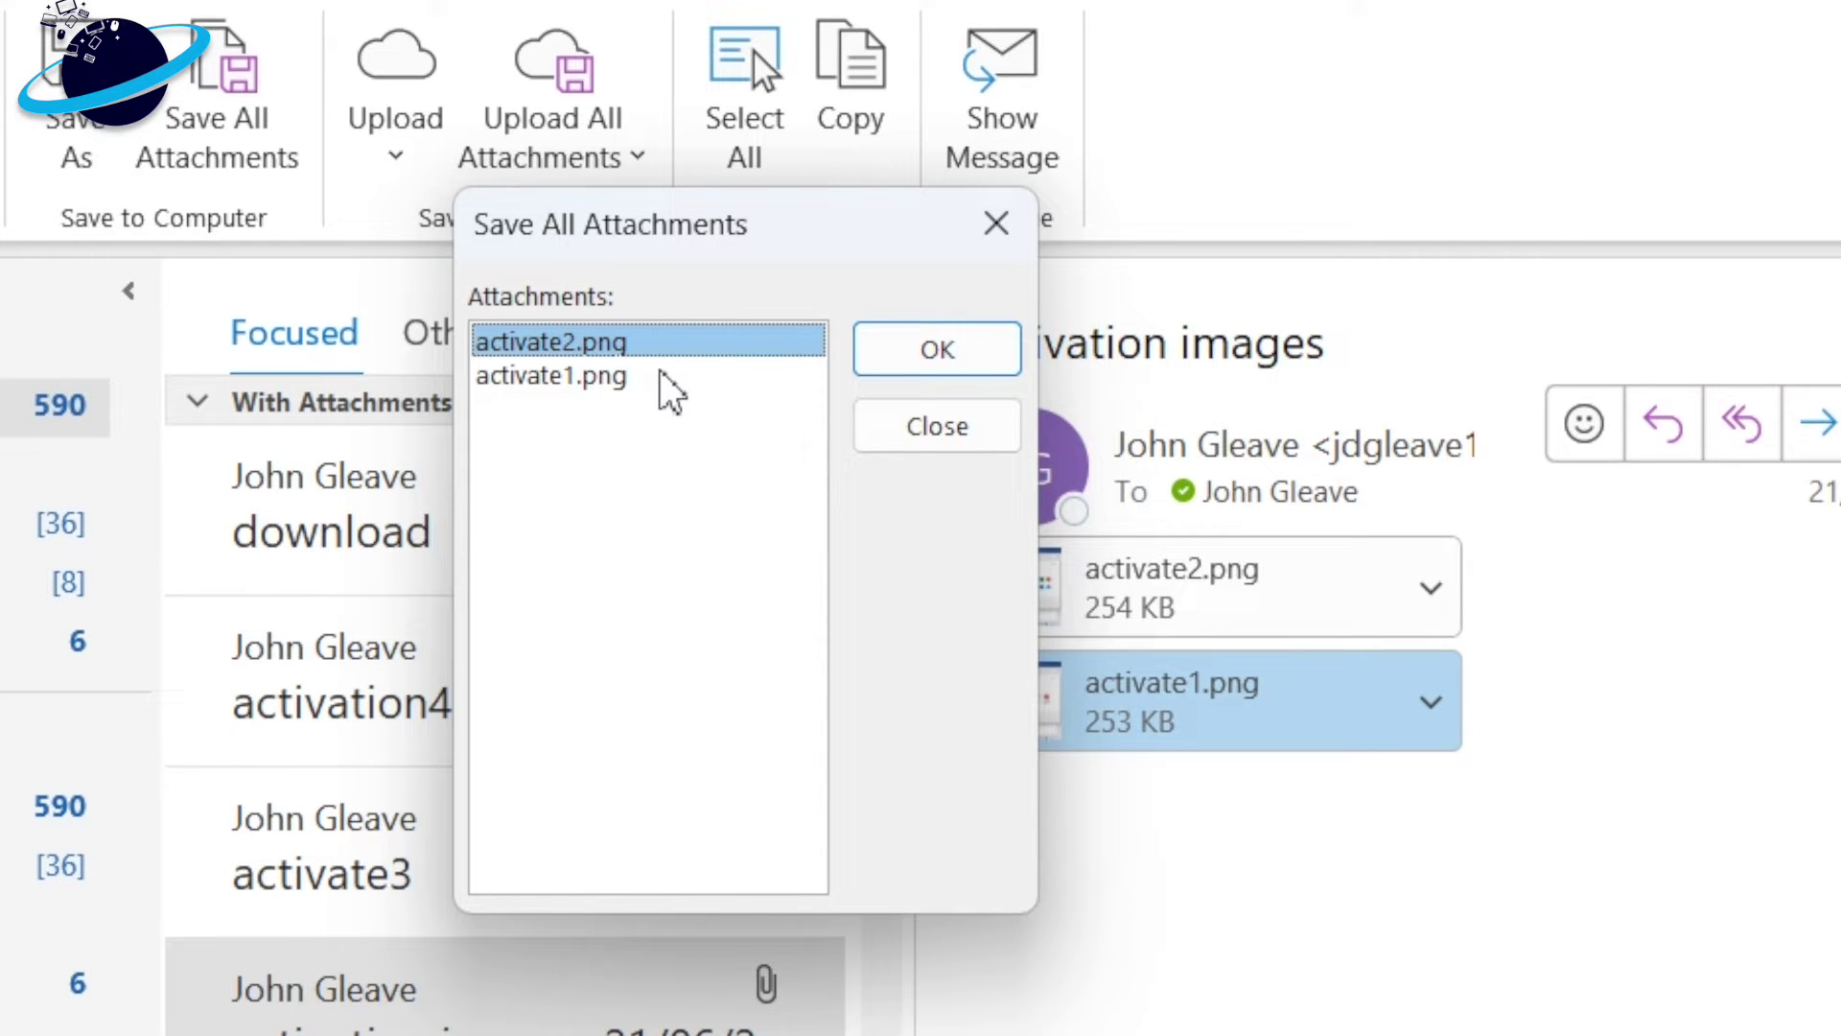
left_click(666, 387, "ctrl")
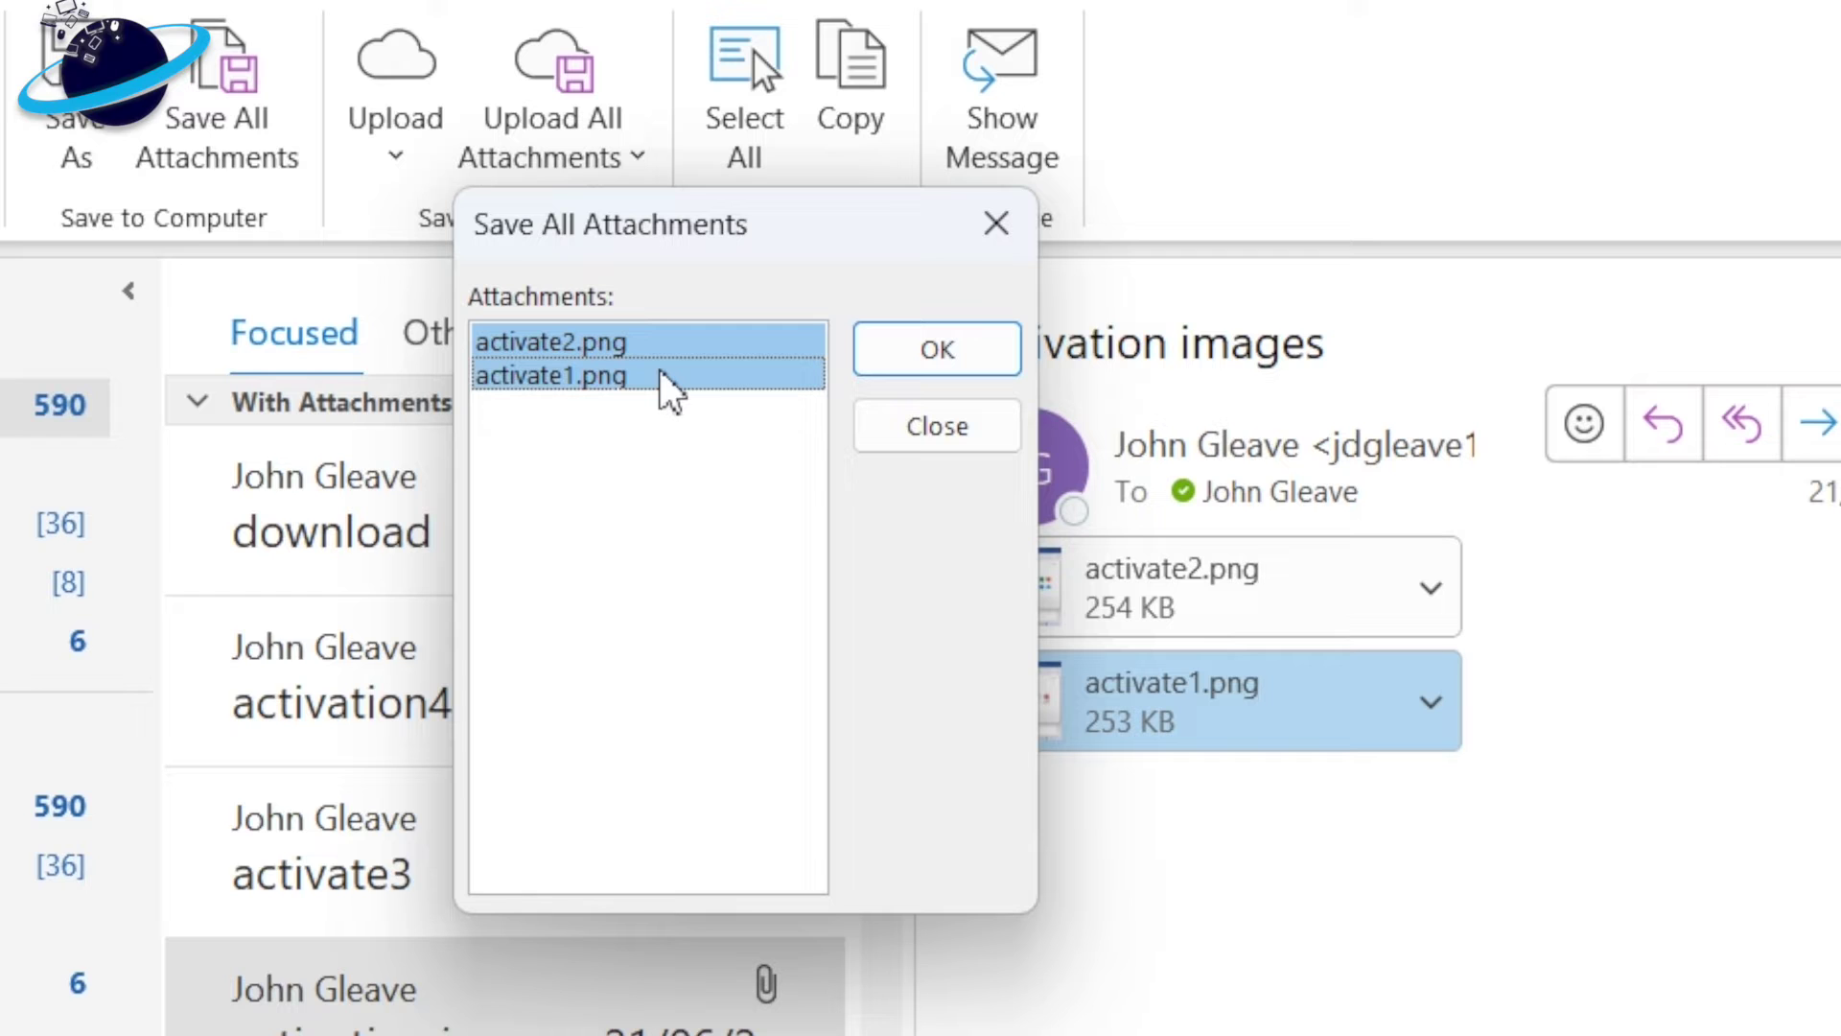
left_click(909, 371)
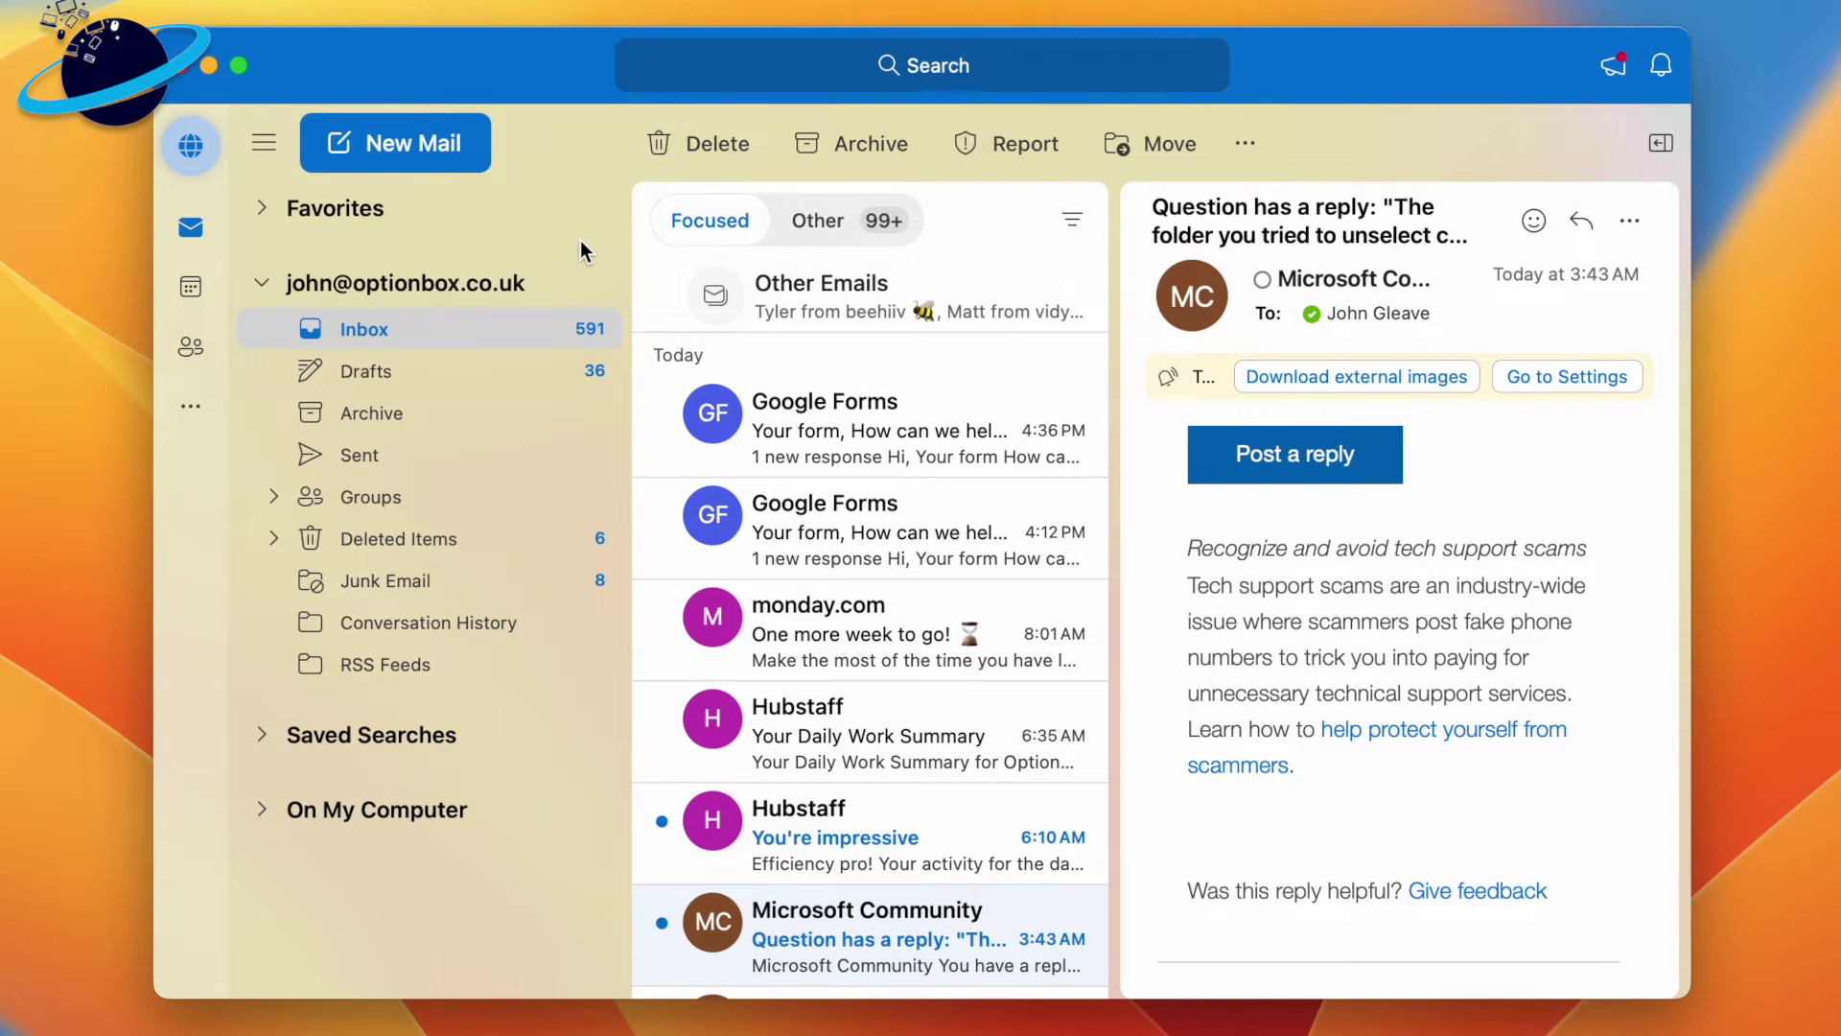
mouse_move(428, 330)
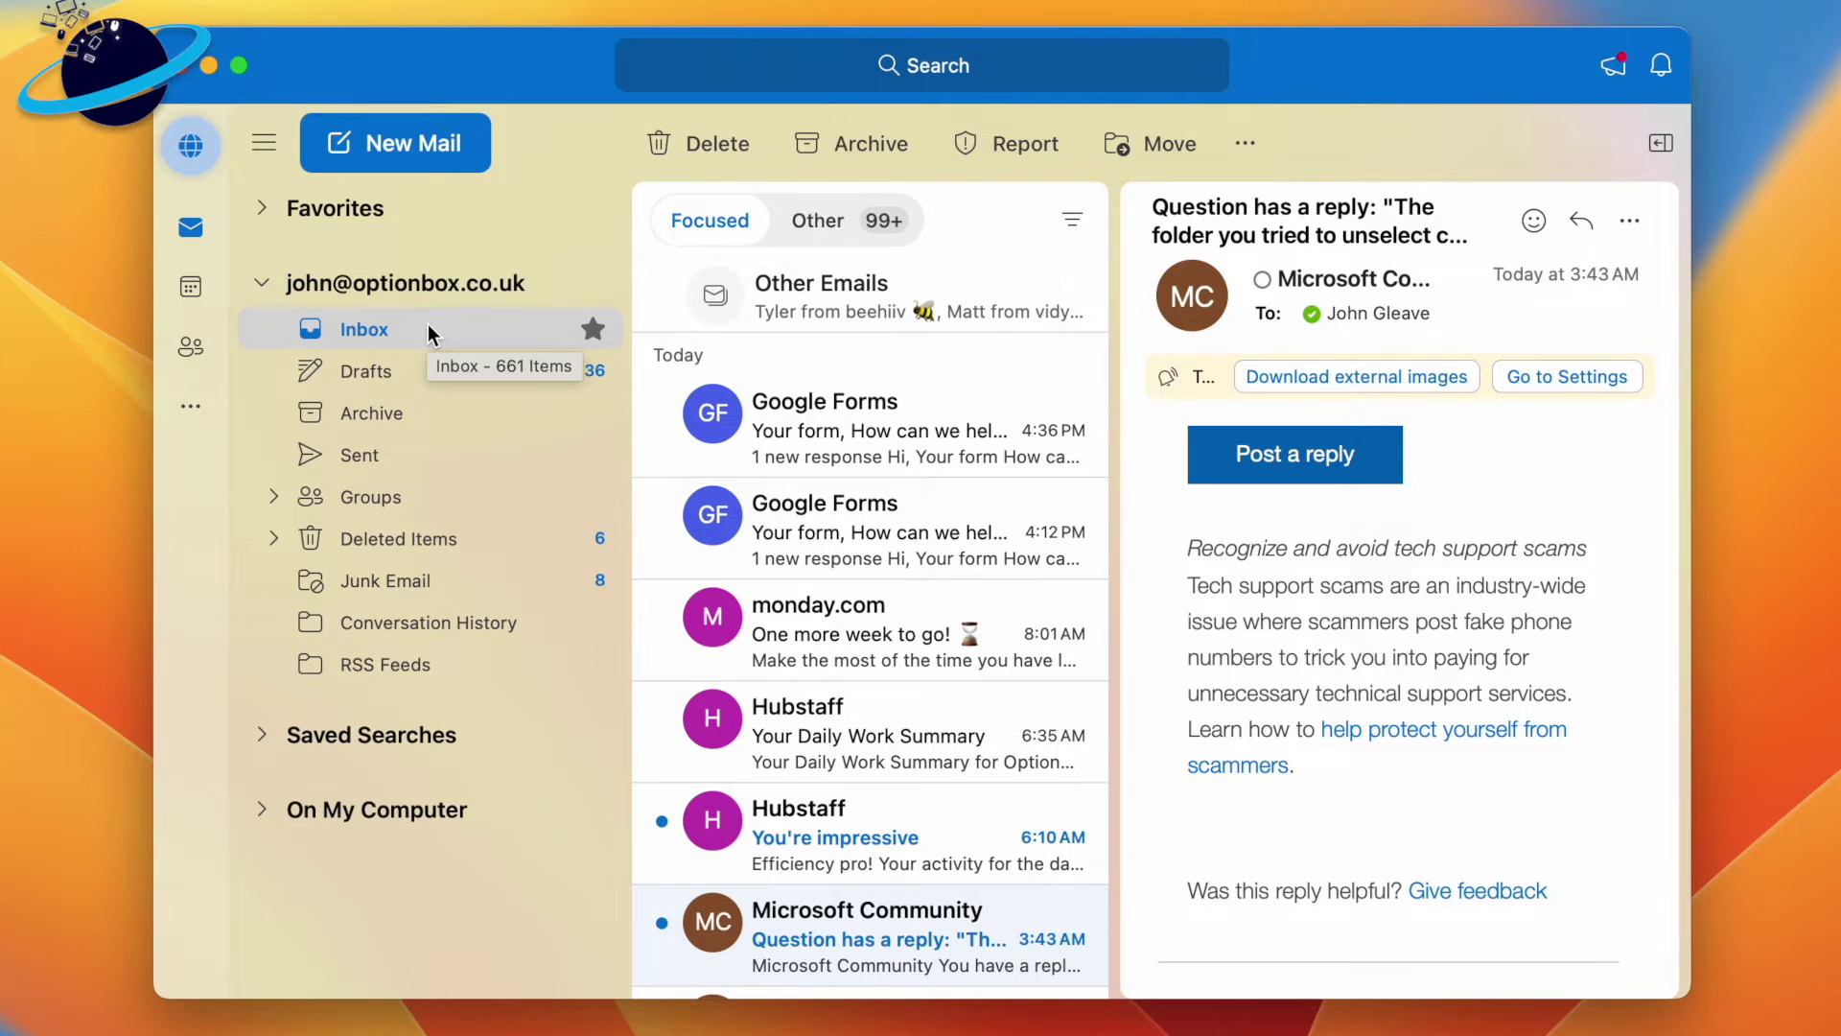
- Filter the inbox list to Has Attachments
left_click(1069, 219)
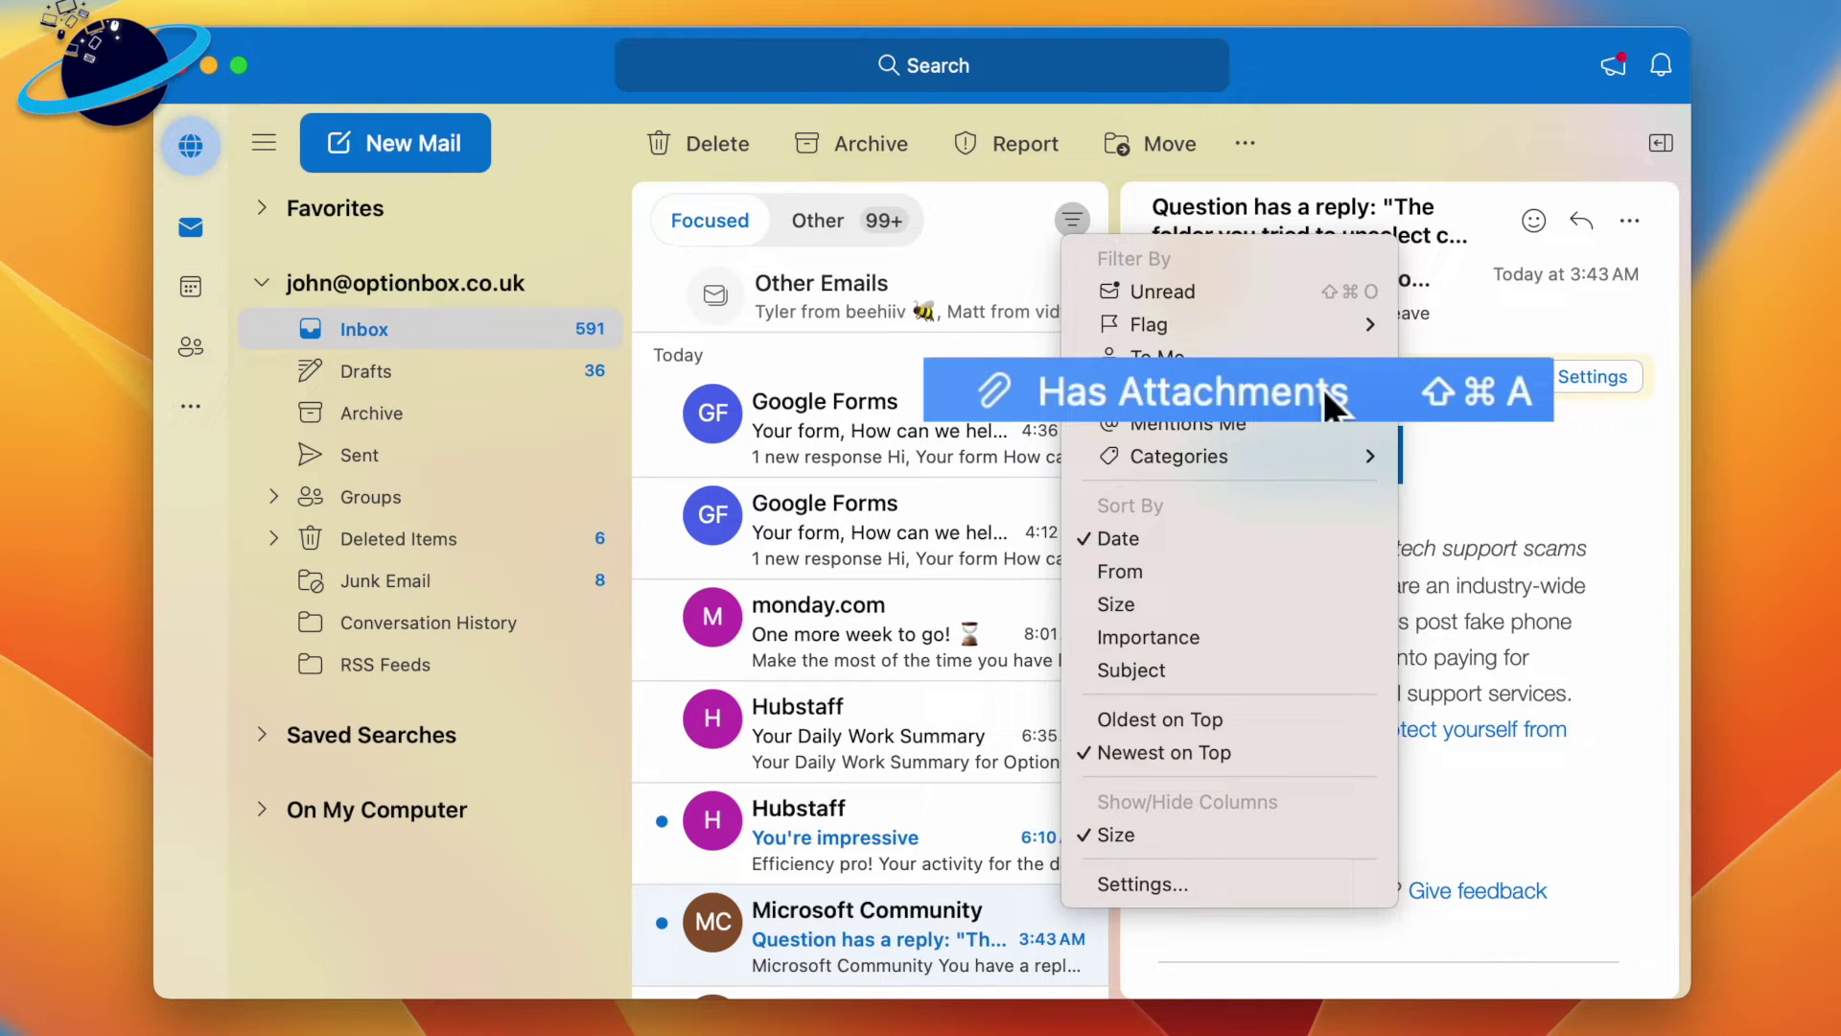
left_click(1374, 389)
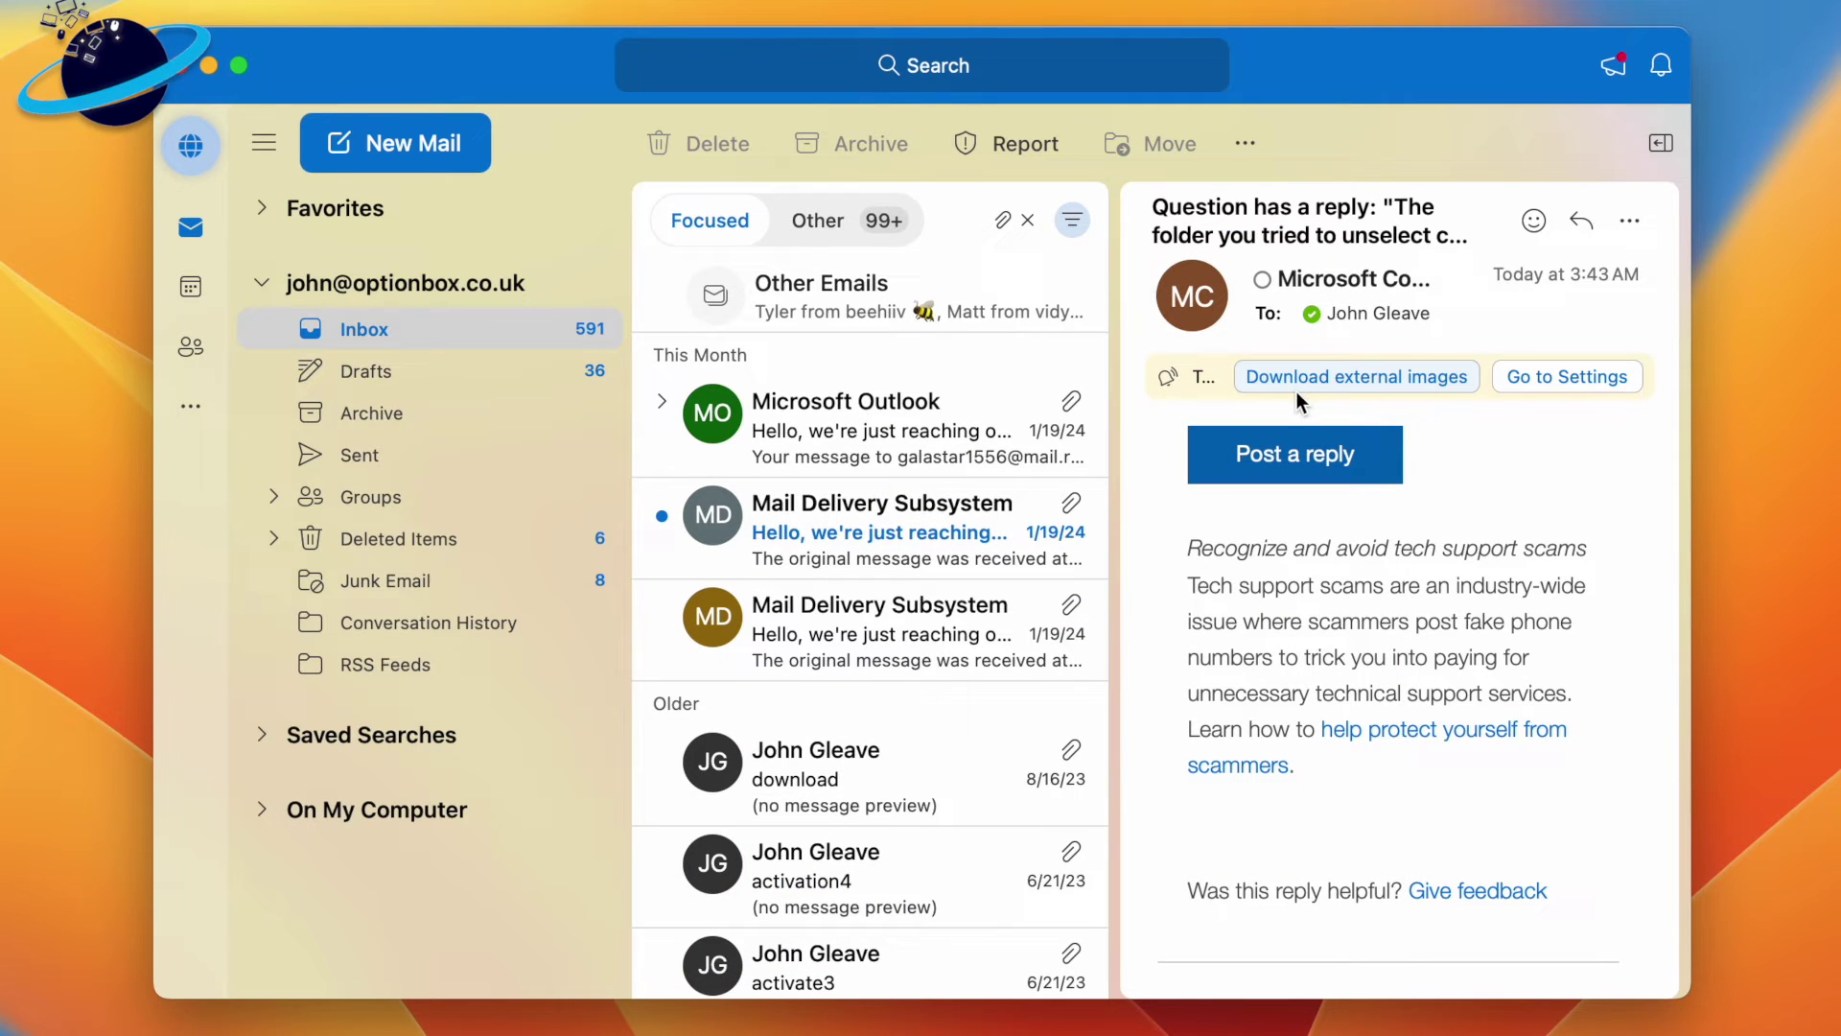
- Open the download email and cancel downloading download.html to Downloads
left_click(944, 780)
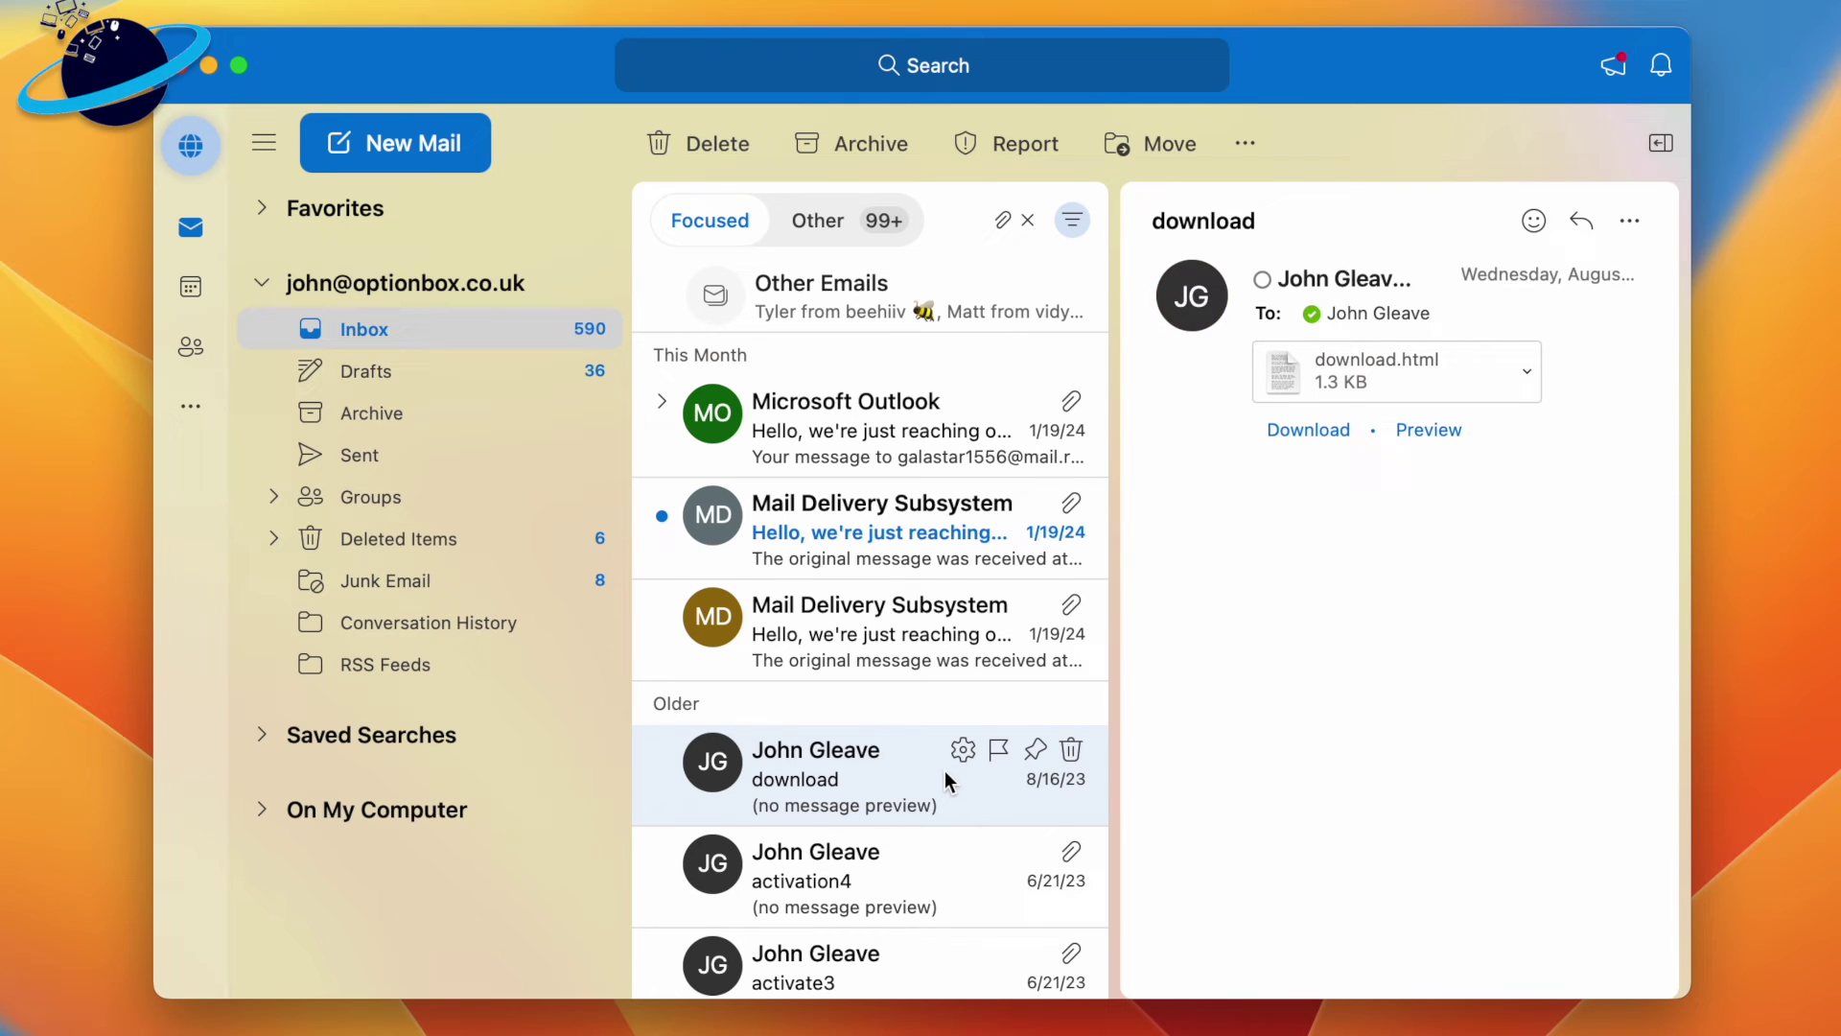
left_click(1312, 439)
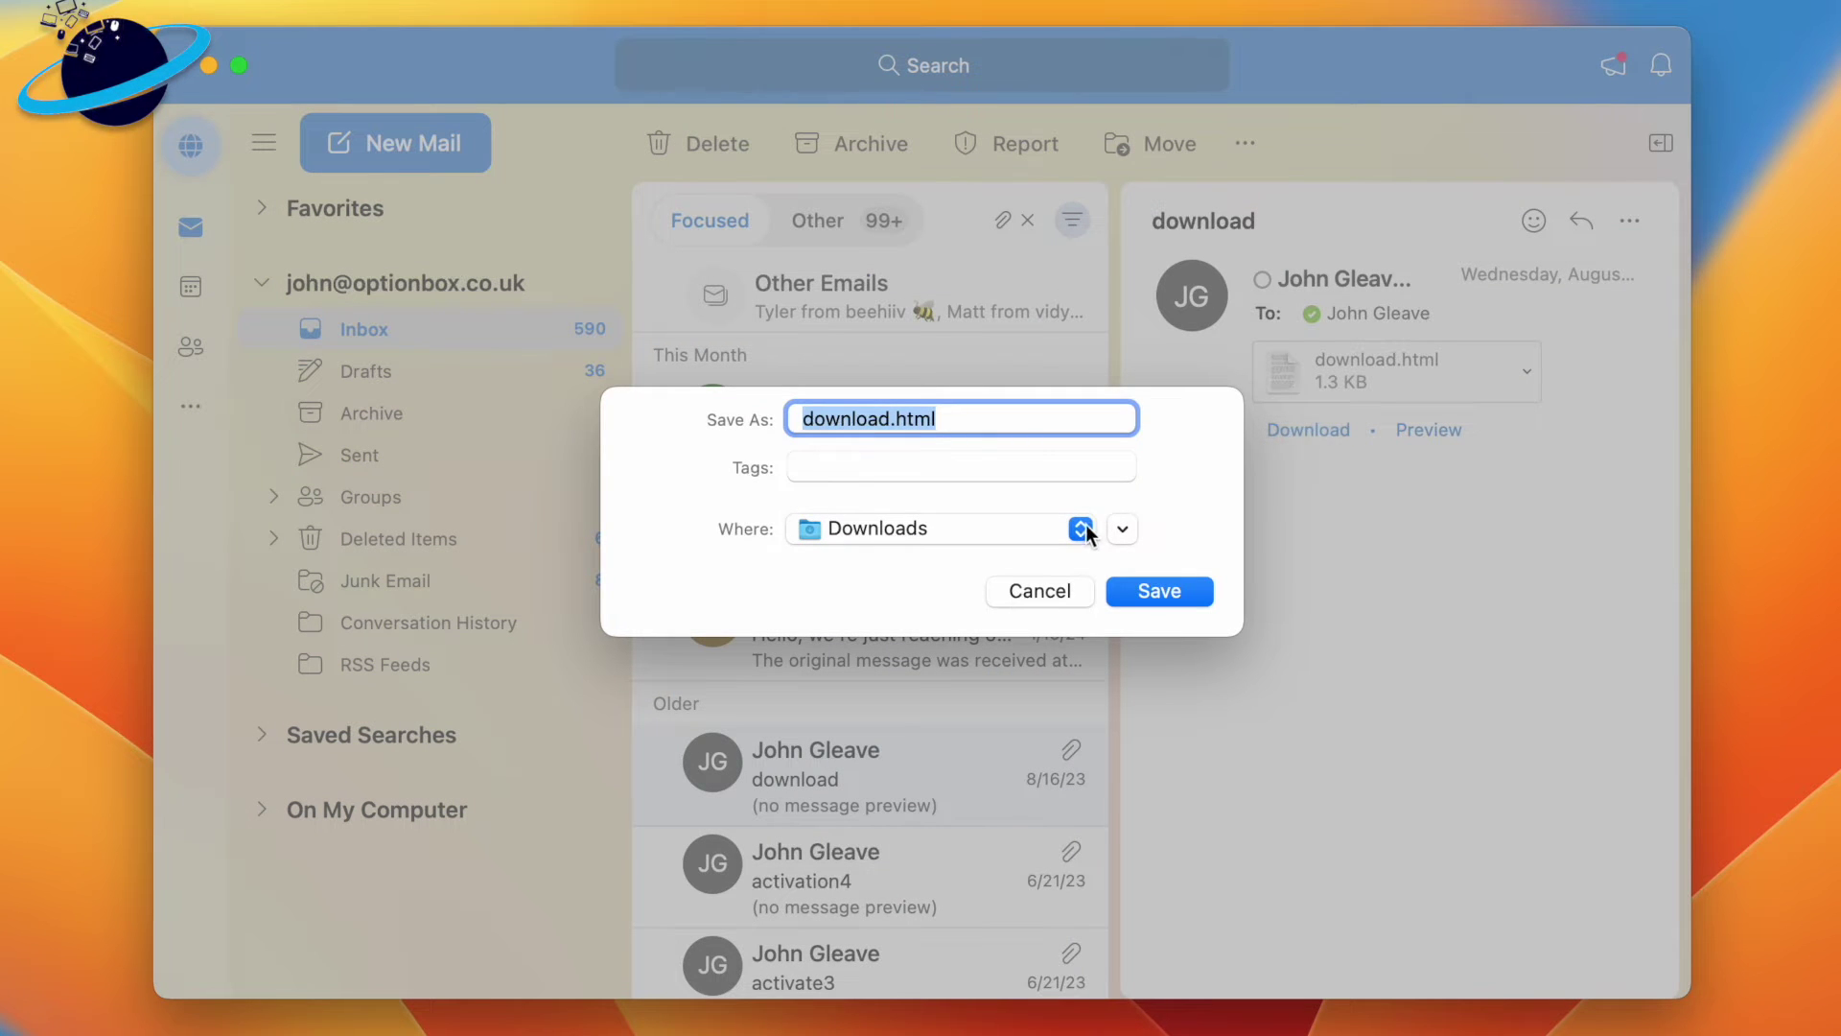
left_click(1081, 528)
left_click(1086, 528)
left_click(1048, 594)
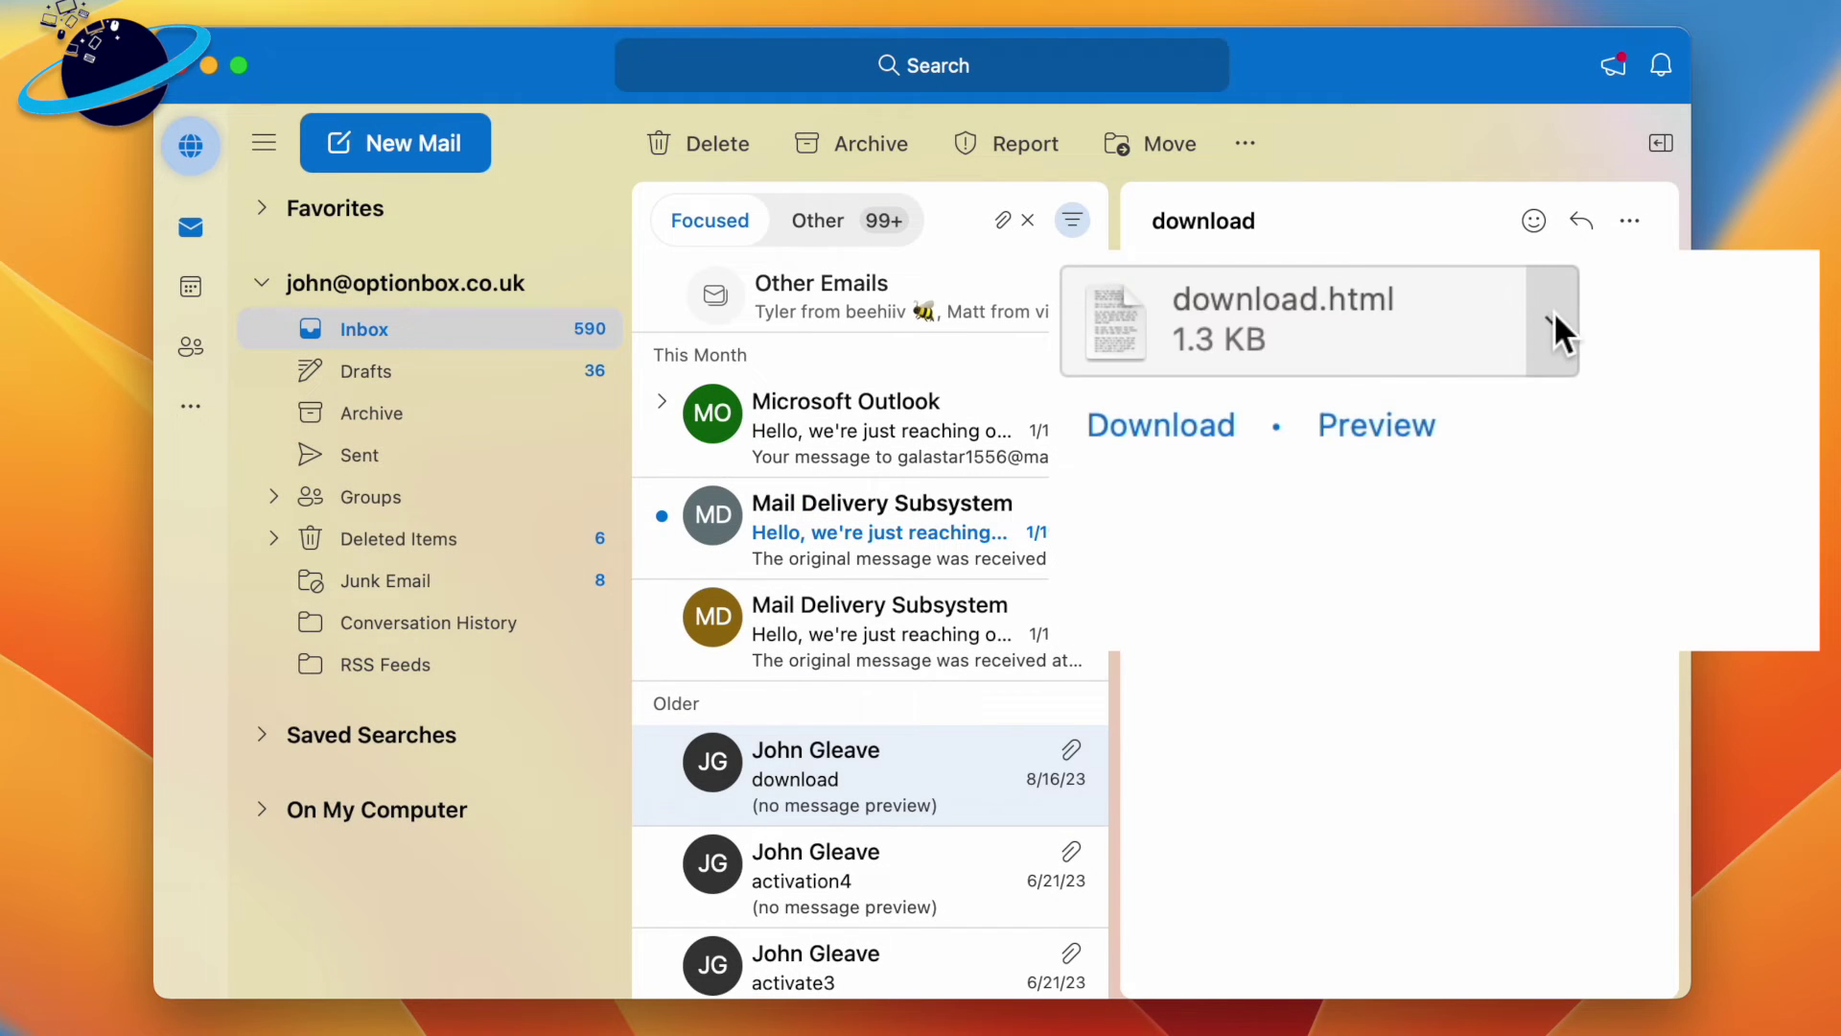
- Cancel the Save As dialog for download.html from its attachment menu
left_click(1559, 325)
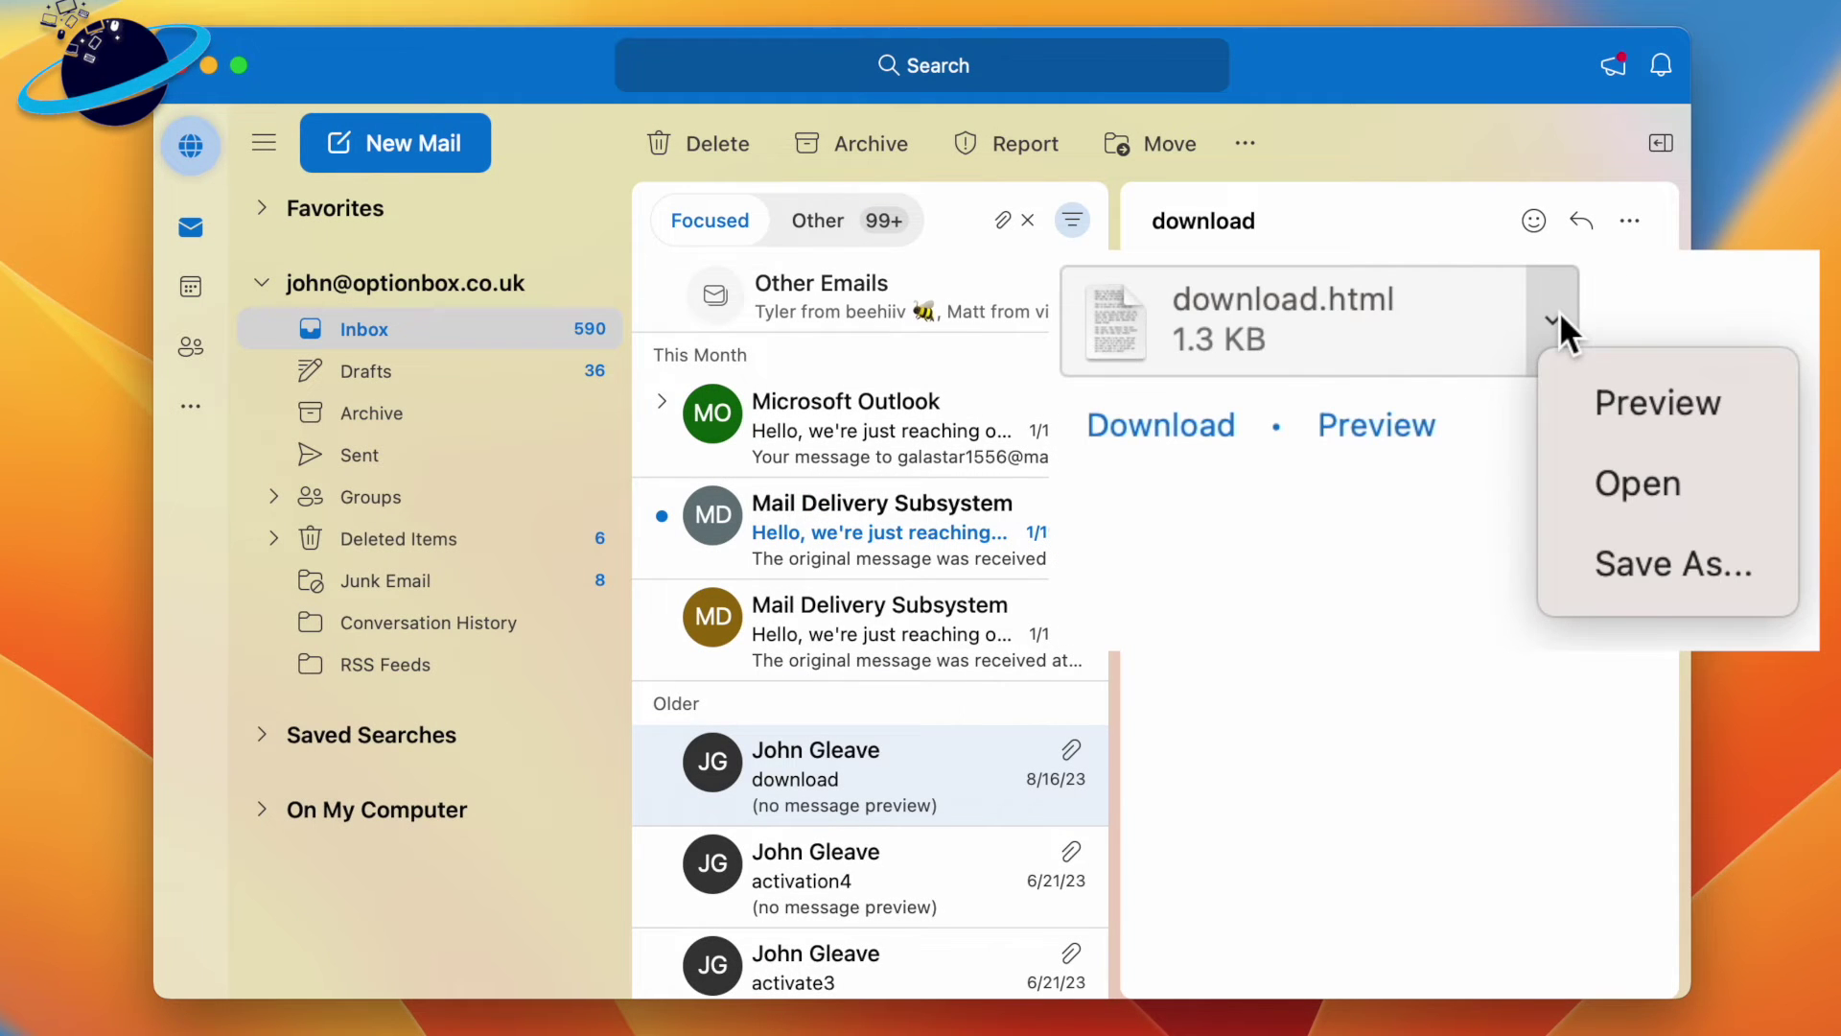
left_click(1698, 577)
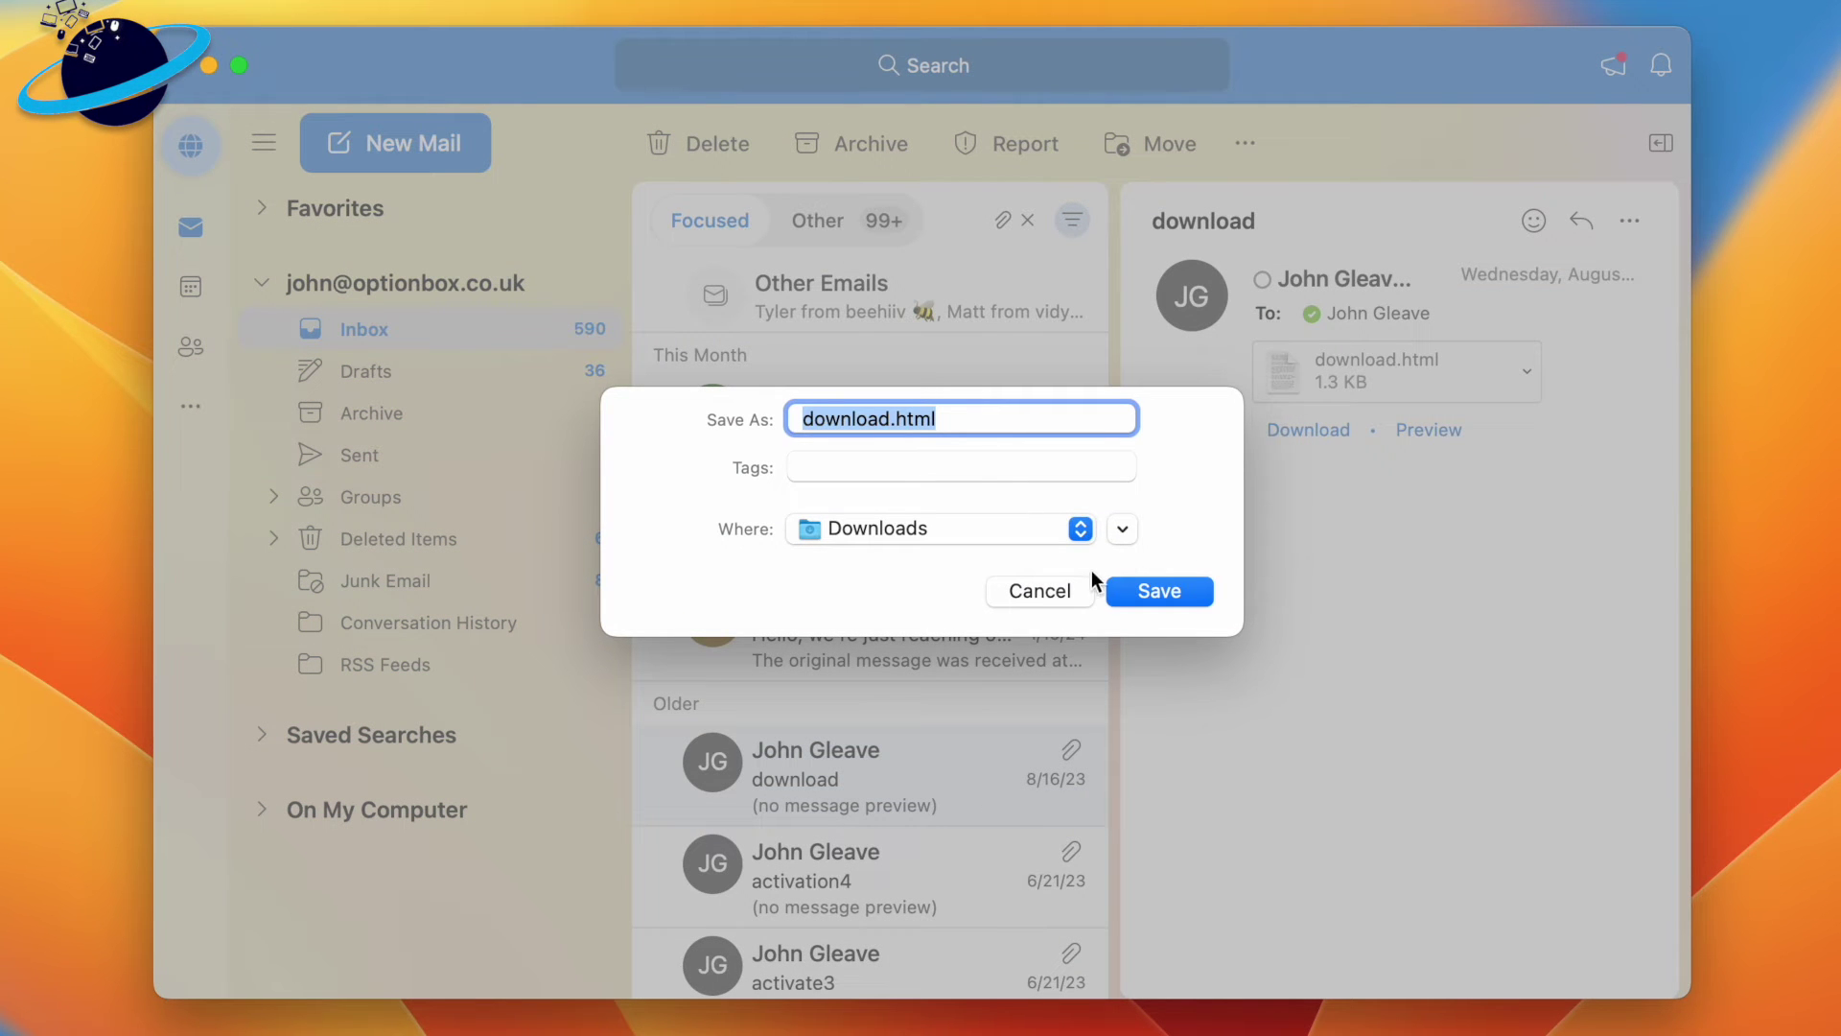
left_click(1064, 590)
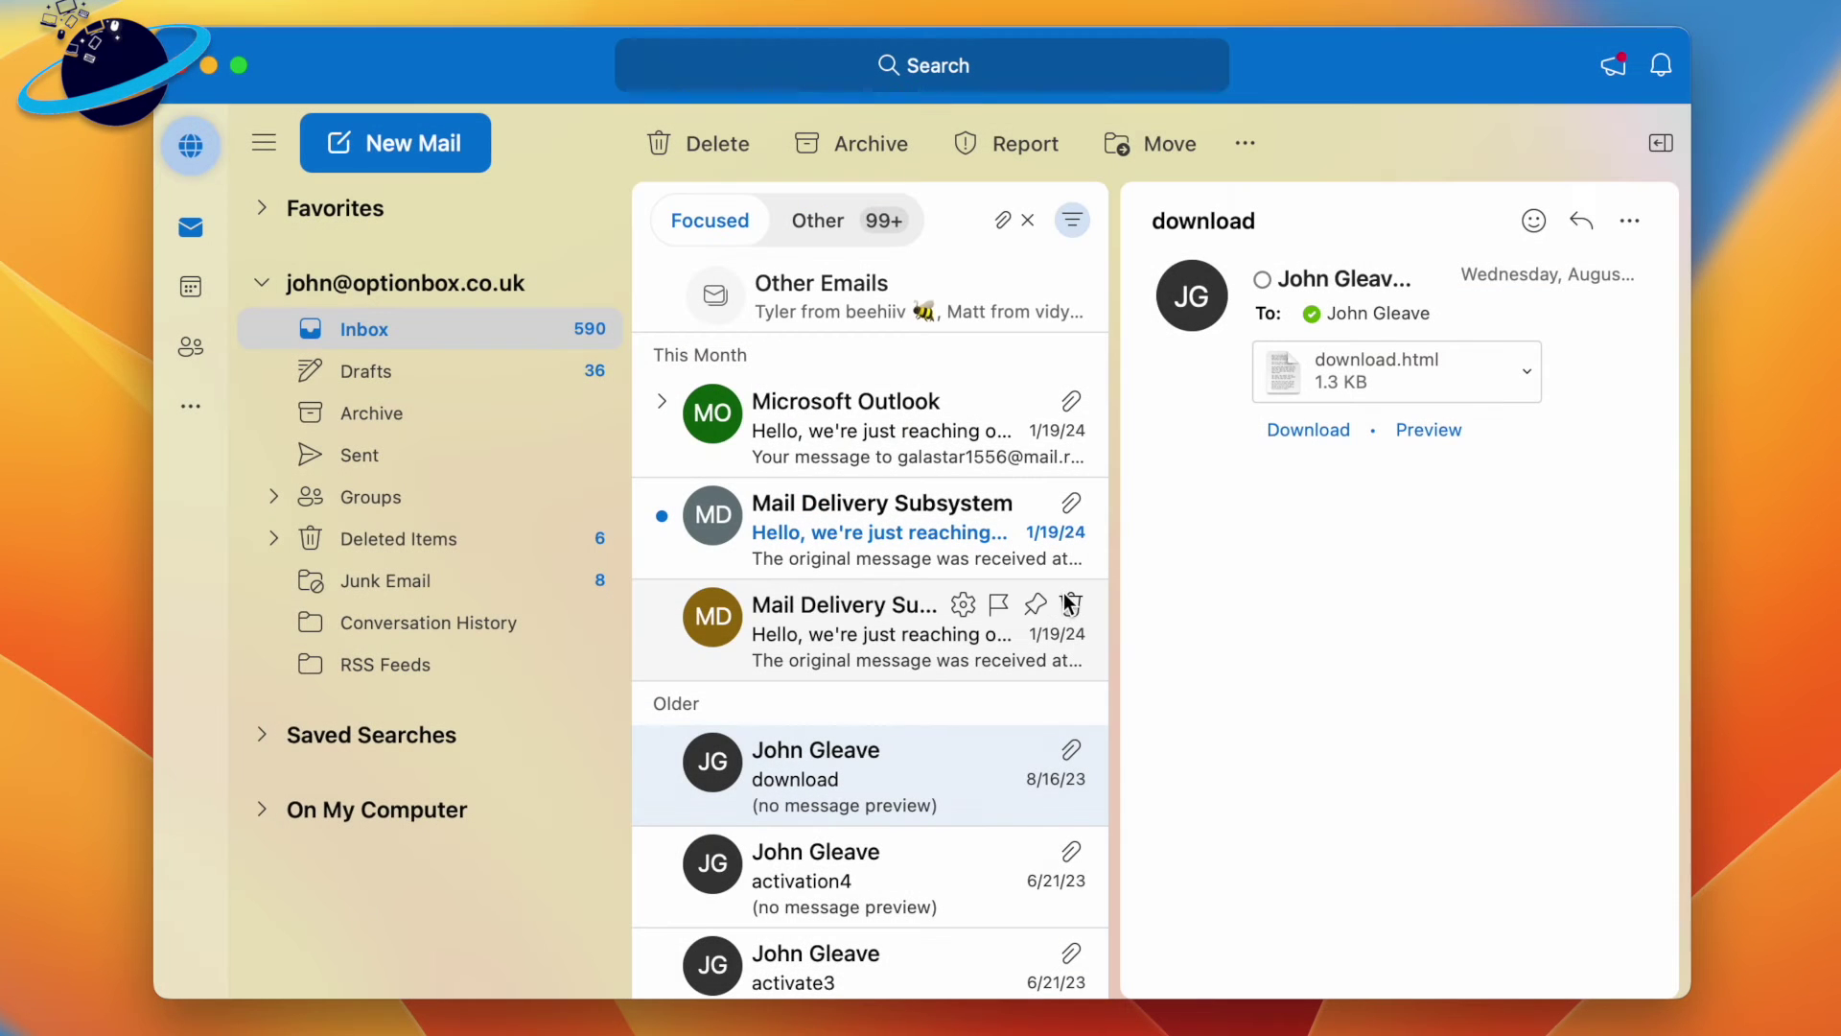
- Open activation images and use Download All to save both PNGs to Downloads
left_click(935, 862)
scroll(929, 867, "down", 3)
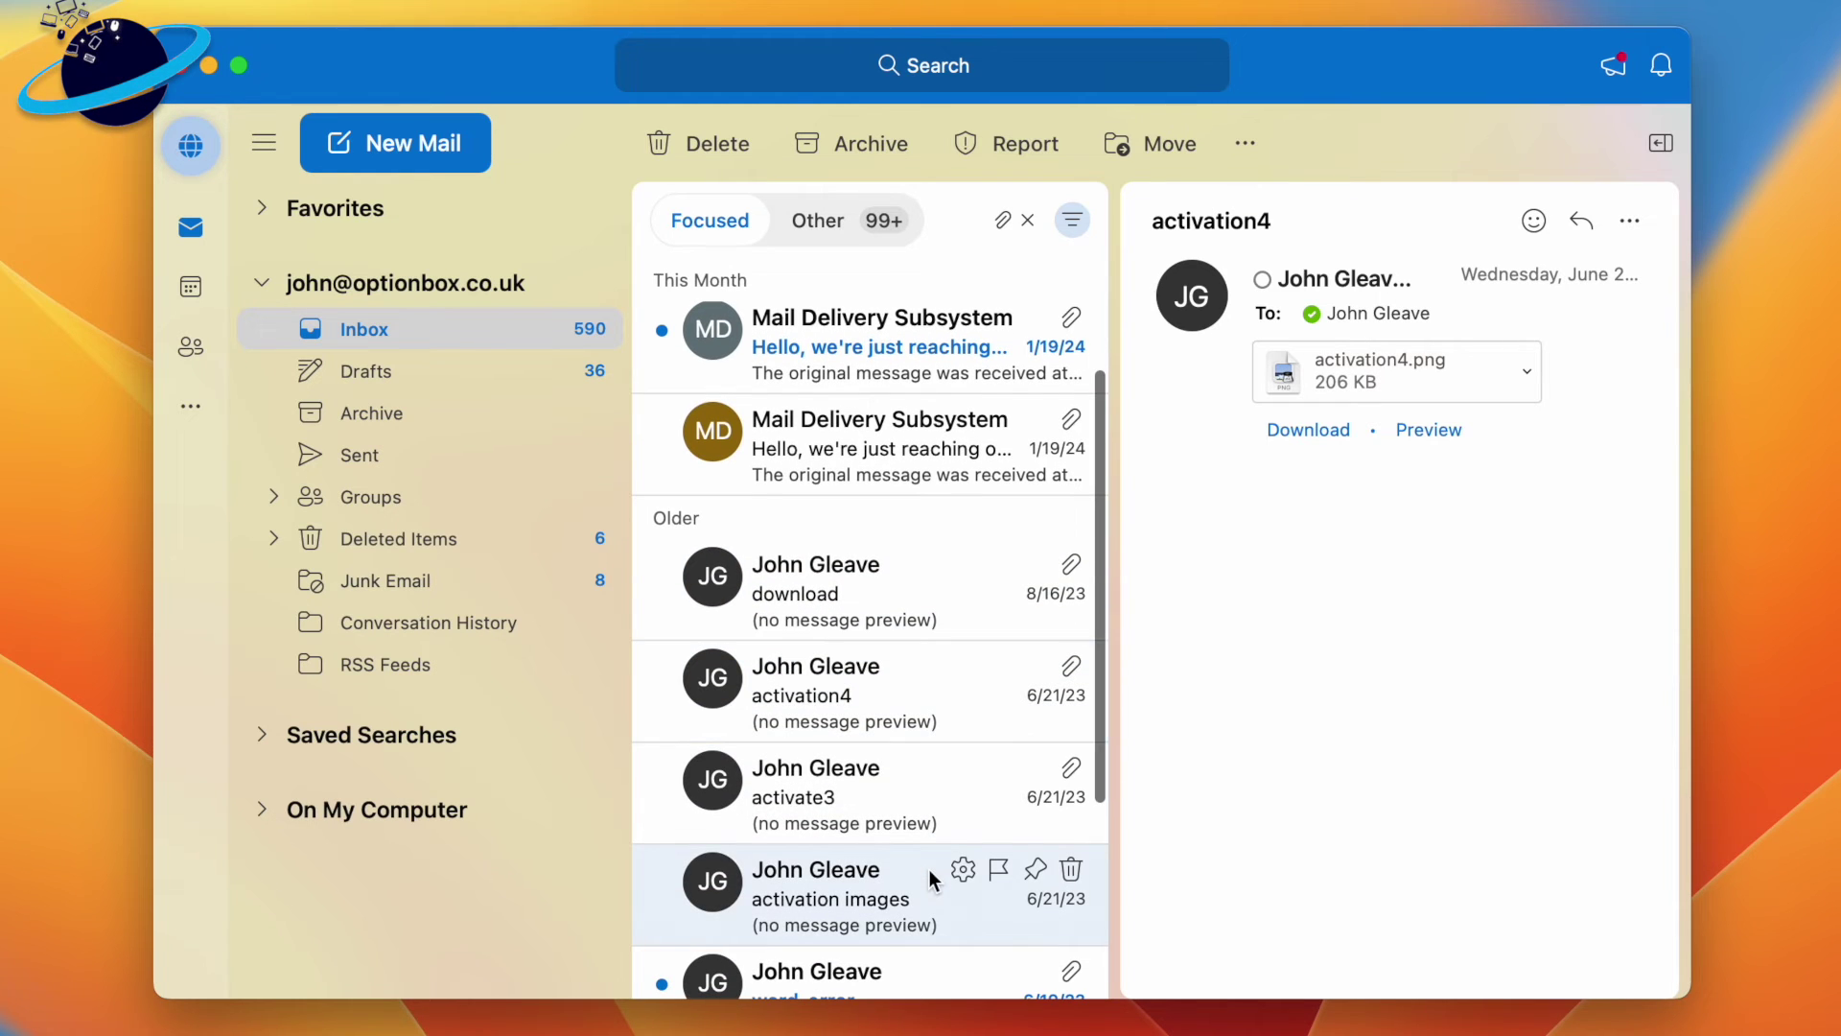
left_click(927, 869)
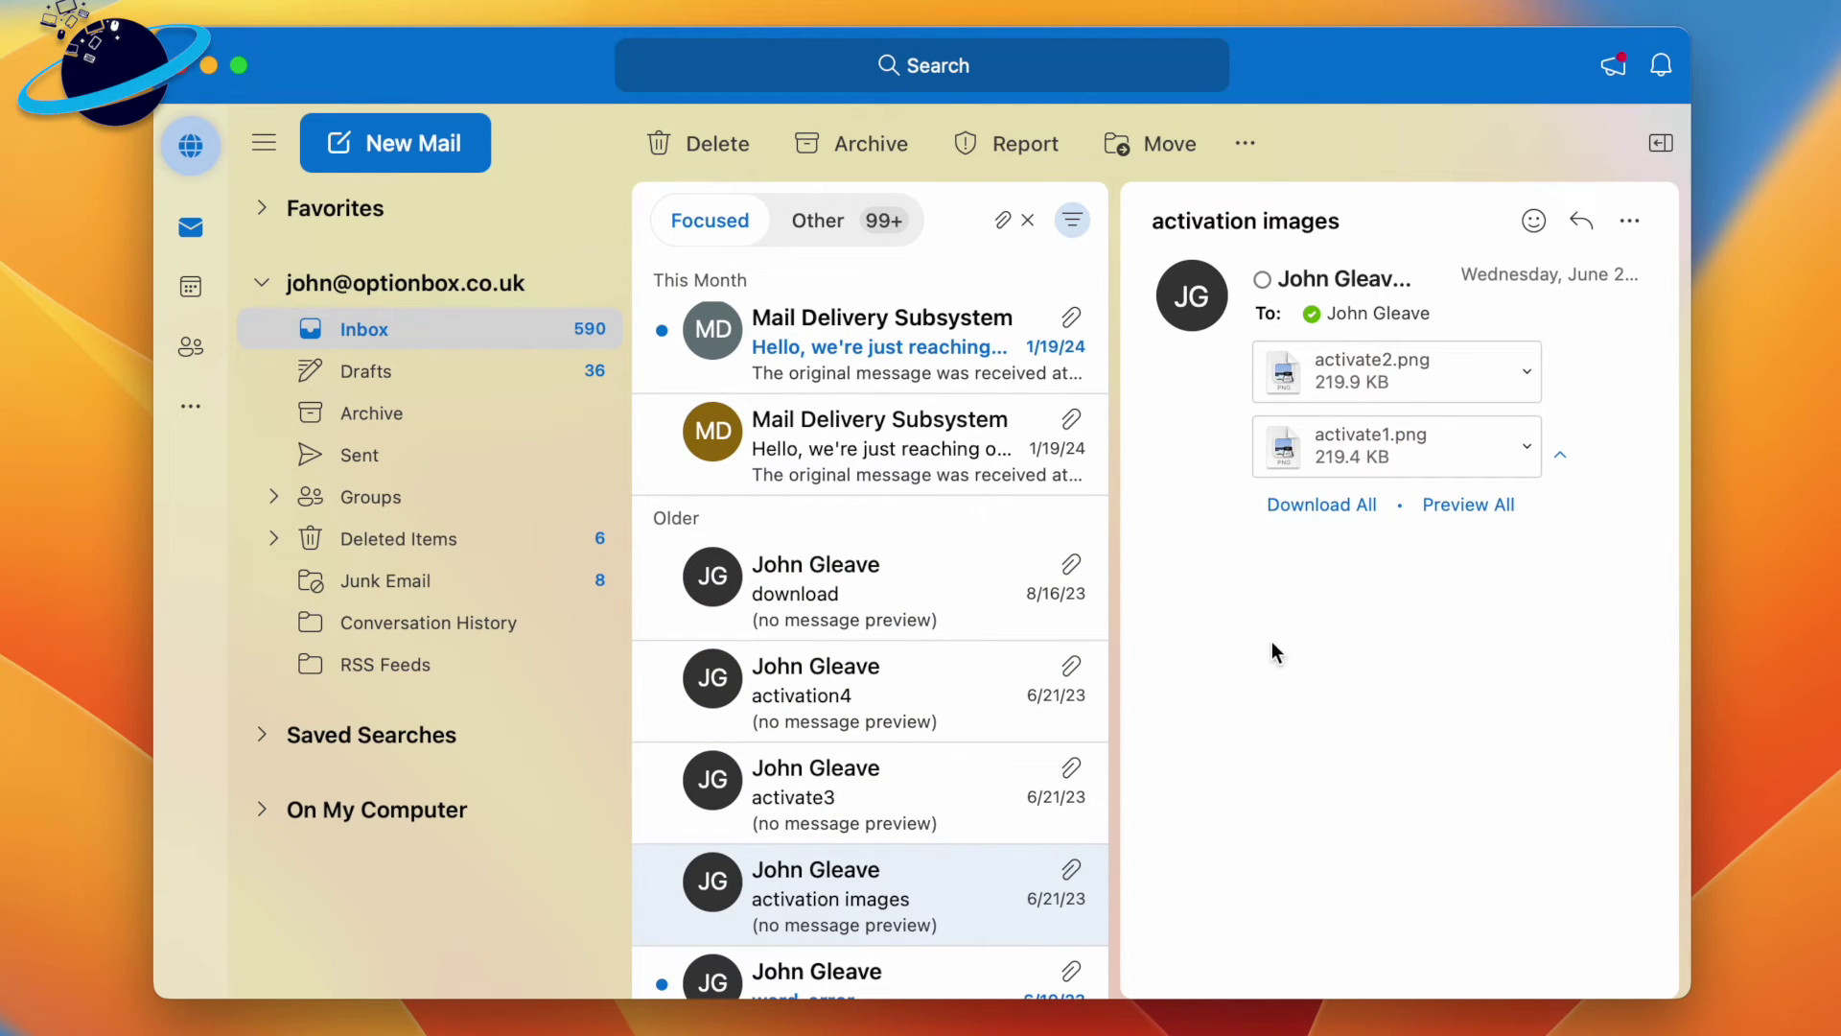
left_click(1337, 507)
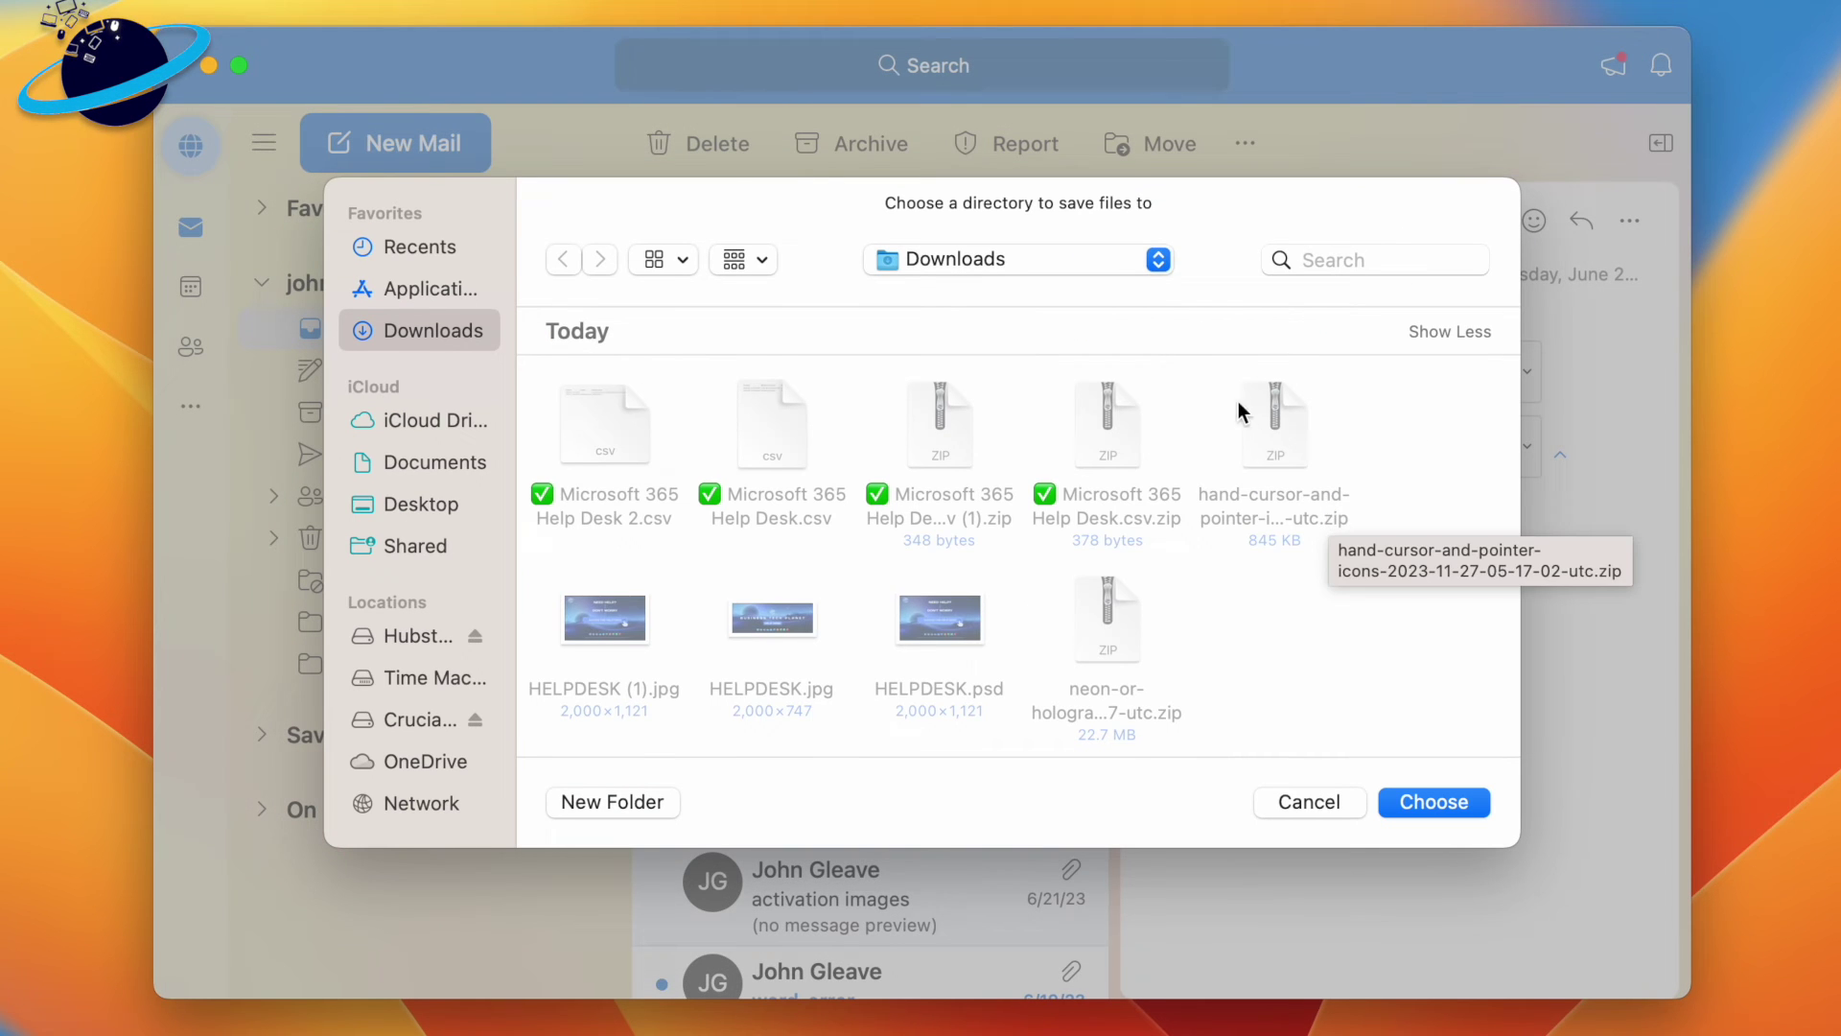
left_click(1158, 260)
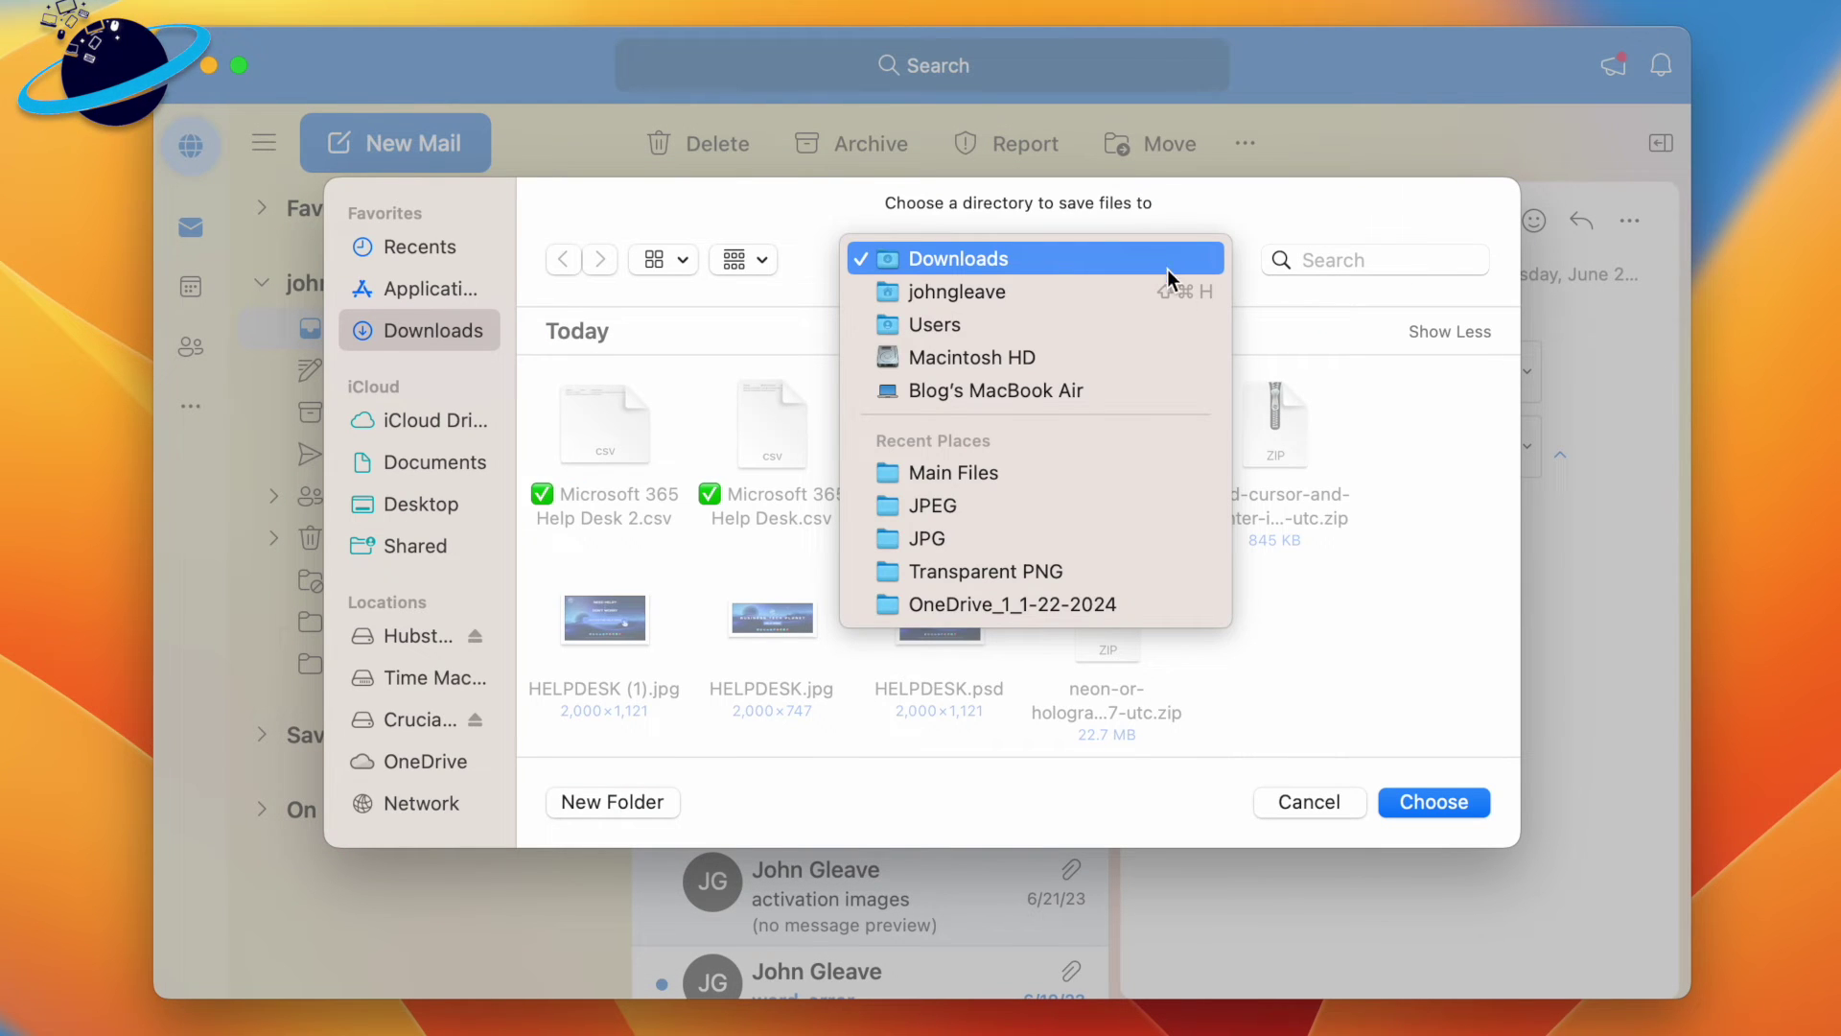
left_click(1362, 654)
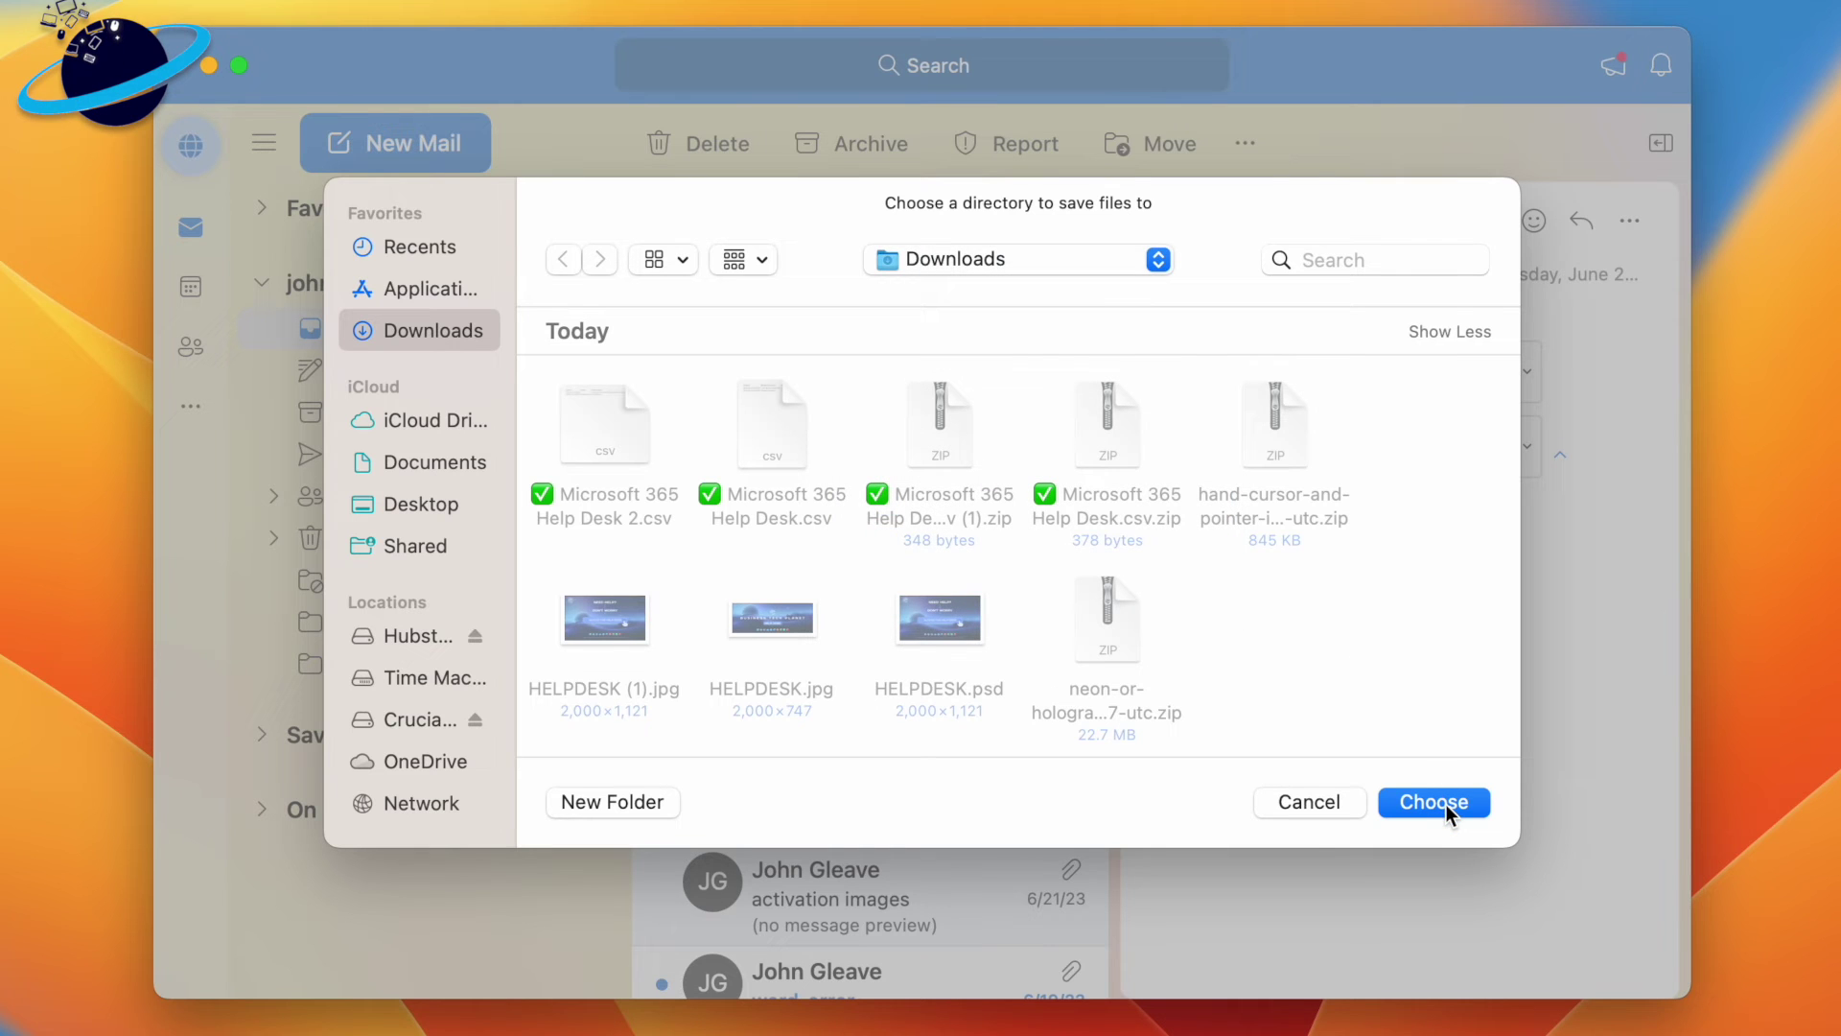
left_click(1326, 815)
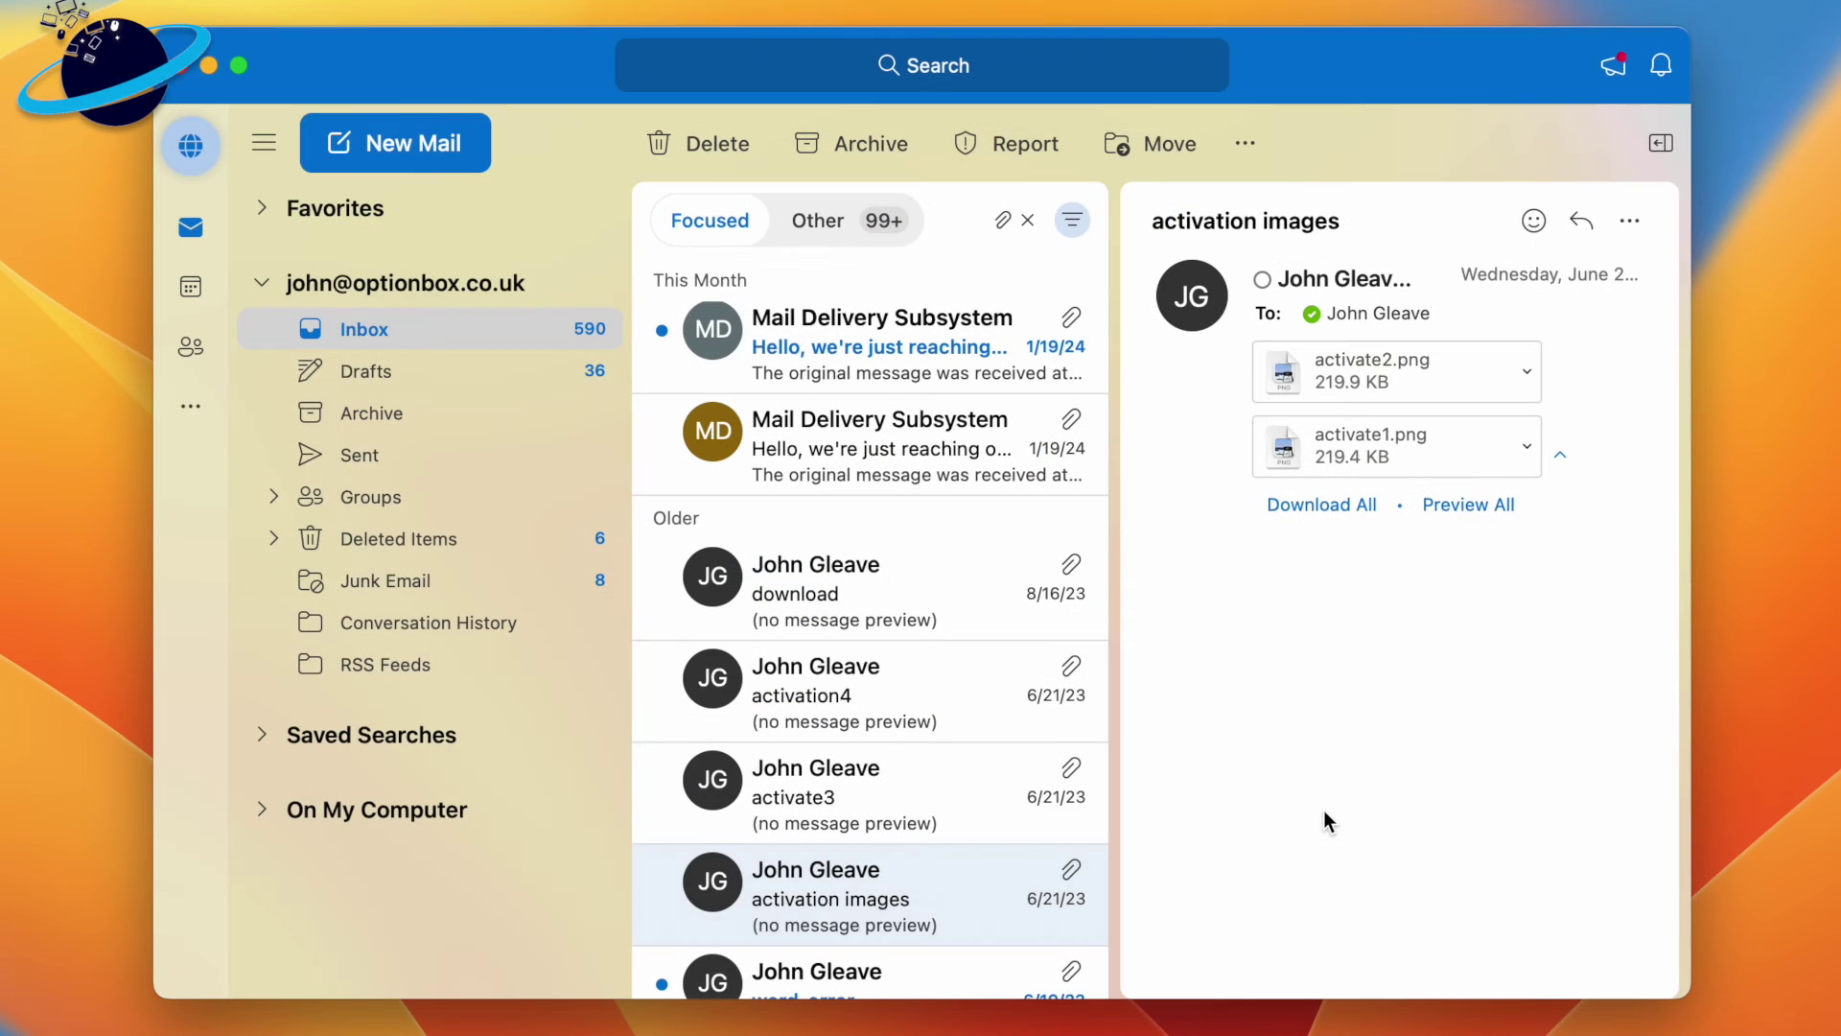
- Choose Save As from the activate1.png attachment menu
left_click(1527, 452)
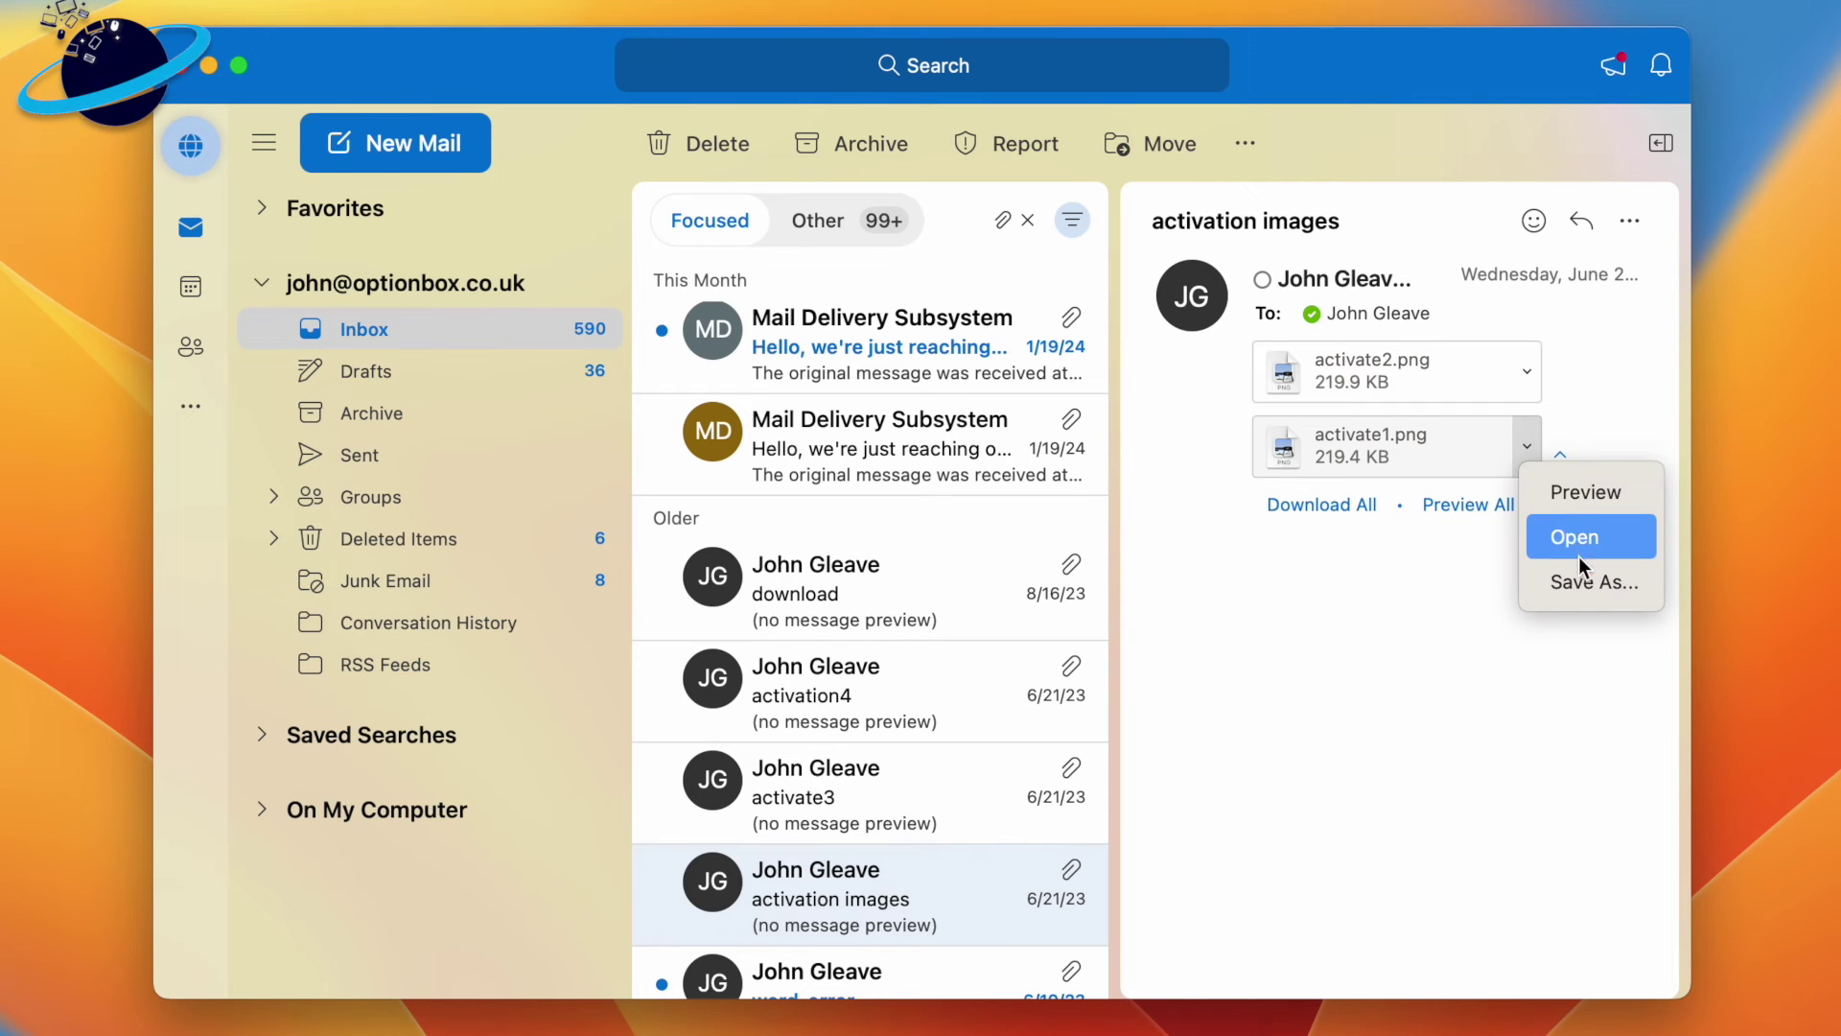
left_click(1593, 586)
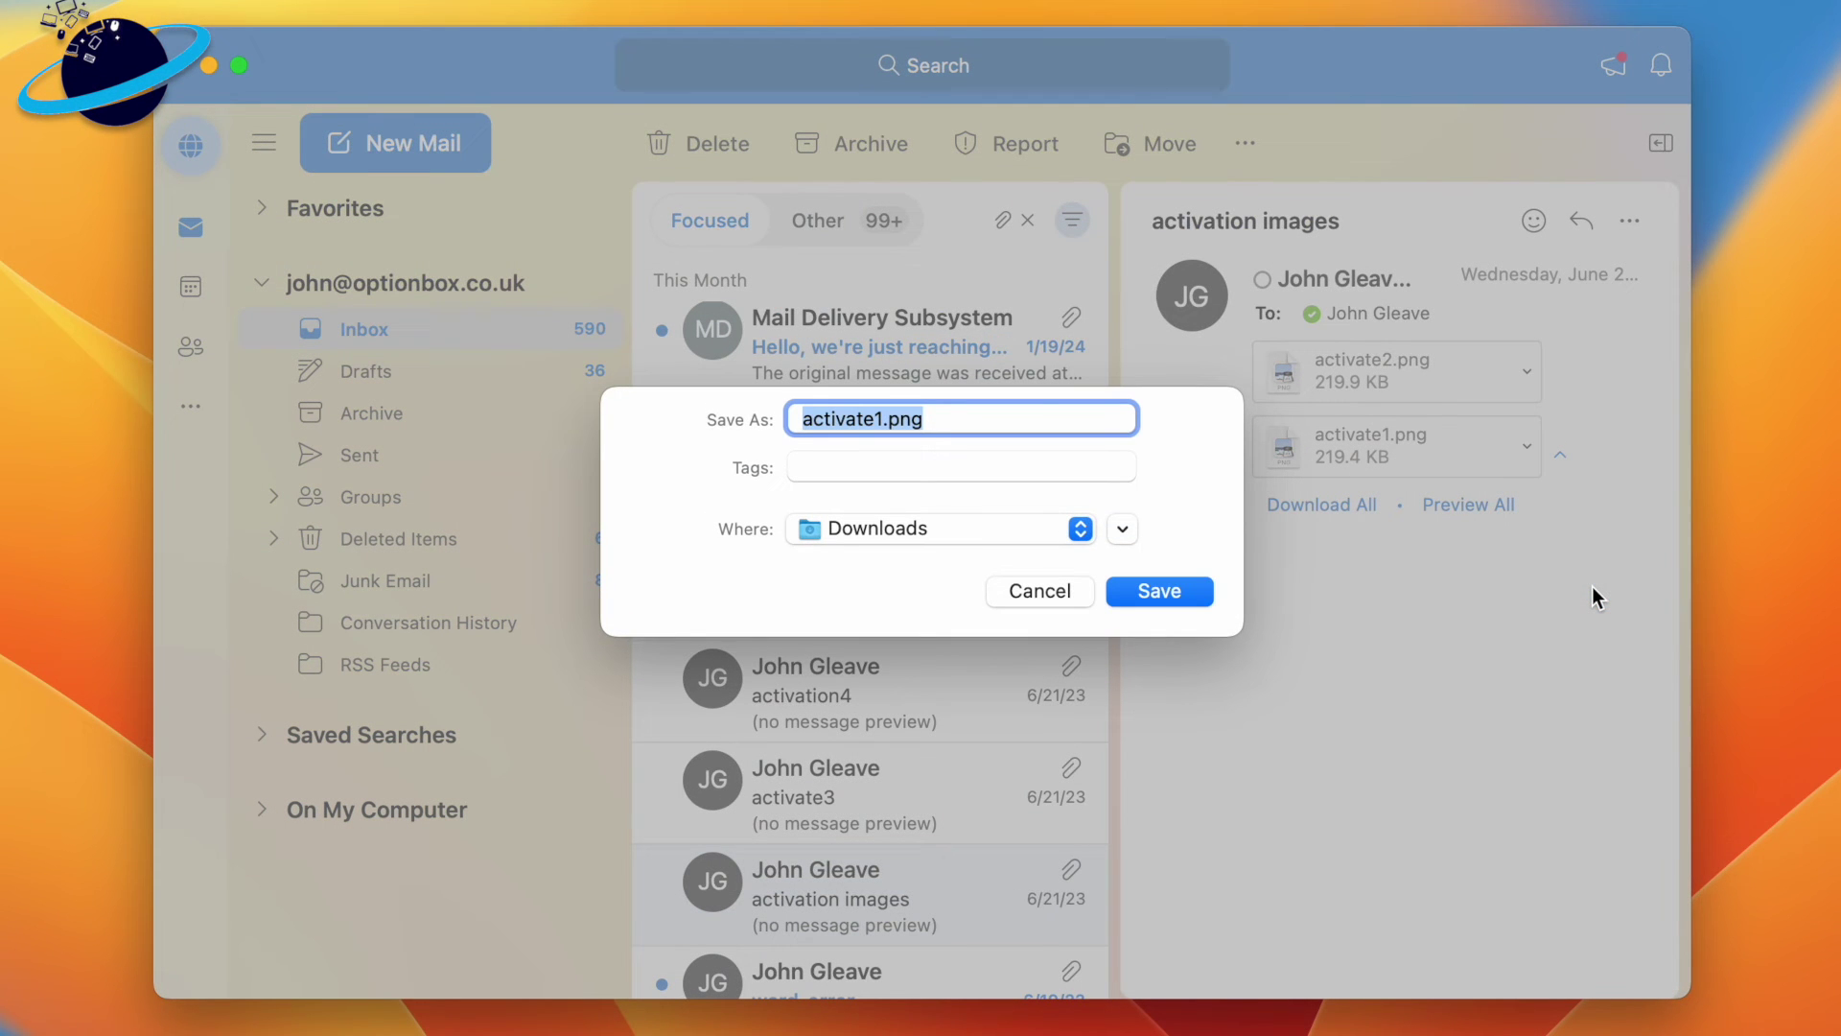